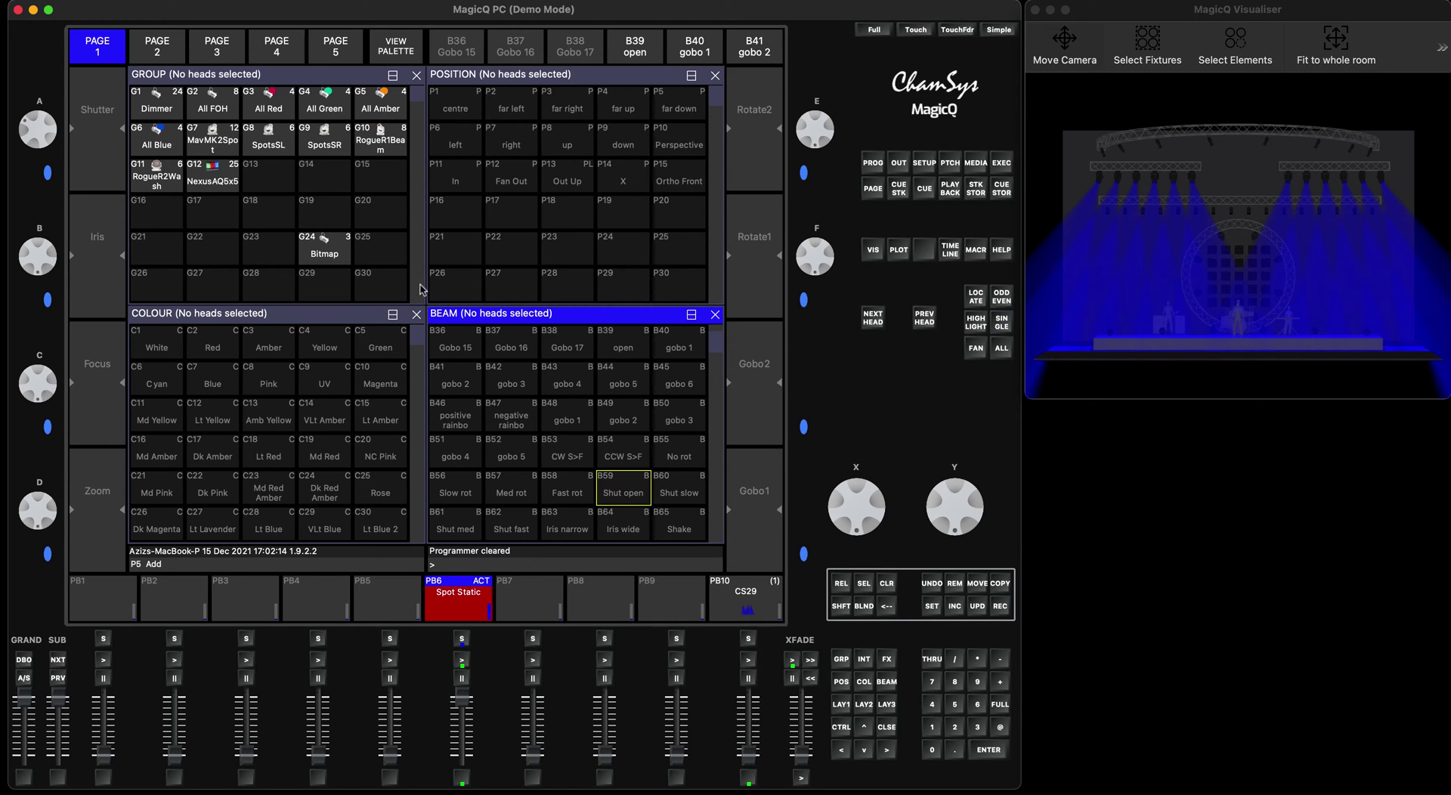
# Select the MavMK2Spot group G7 and release the Spot Static playback on PB6
pyautogui.click(223, 146)
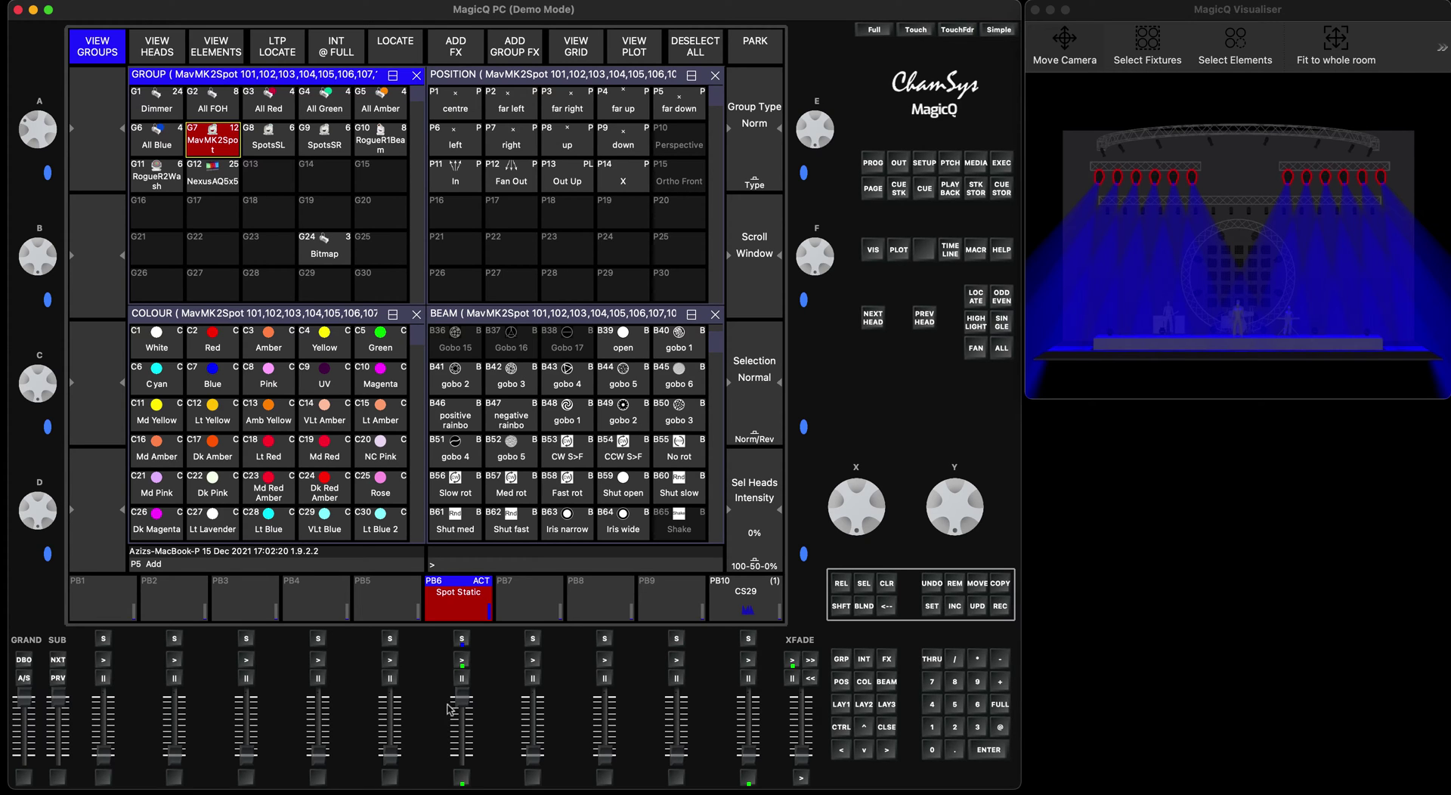
pyautogui.moveTo(462, 699); pyautogui.dragTo(463, 780)
pyautogui.click(462, 778)
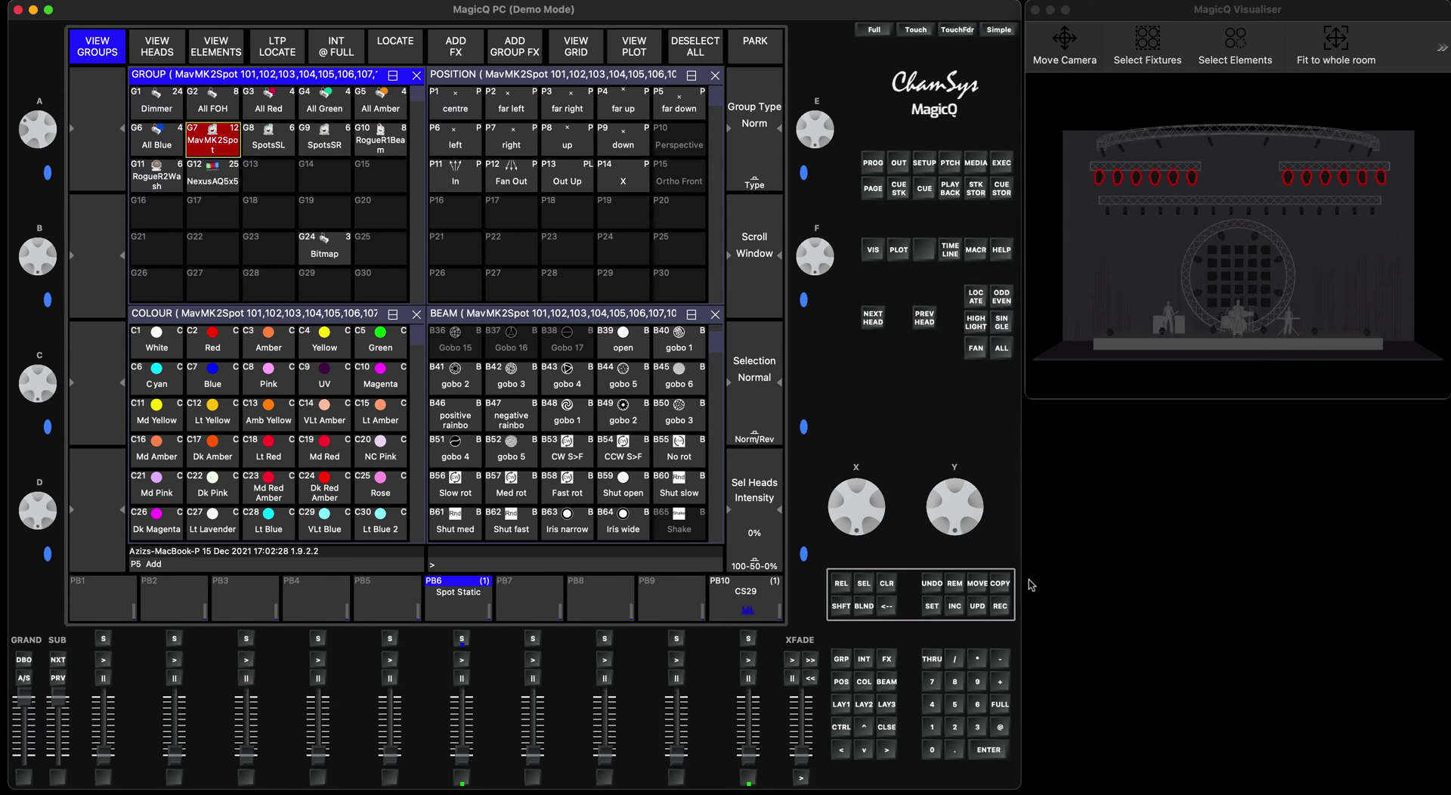
# Copy beam palettes B59–B62, Shut open through Shut fast, into PB9 as a four-cue Beams stack
pyautogui.click(1001, 584)
pyautogui.click(640, 319)
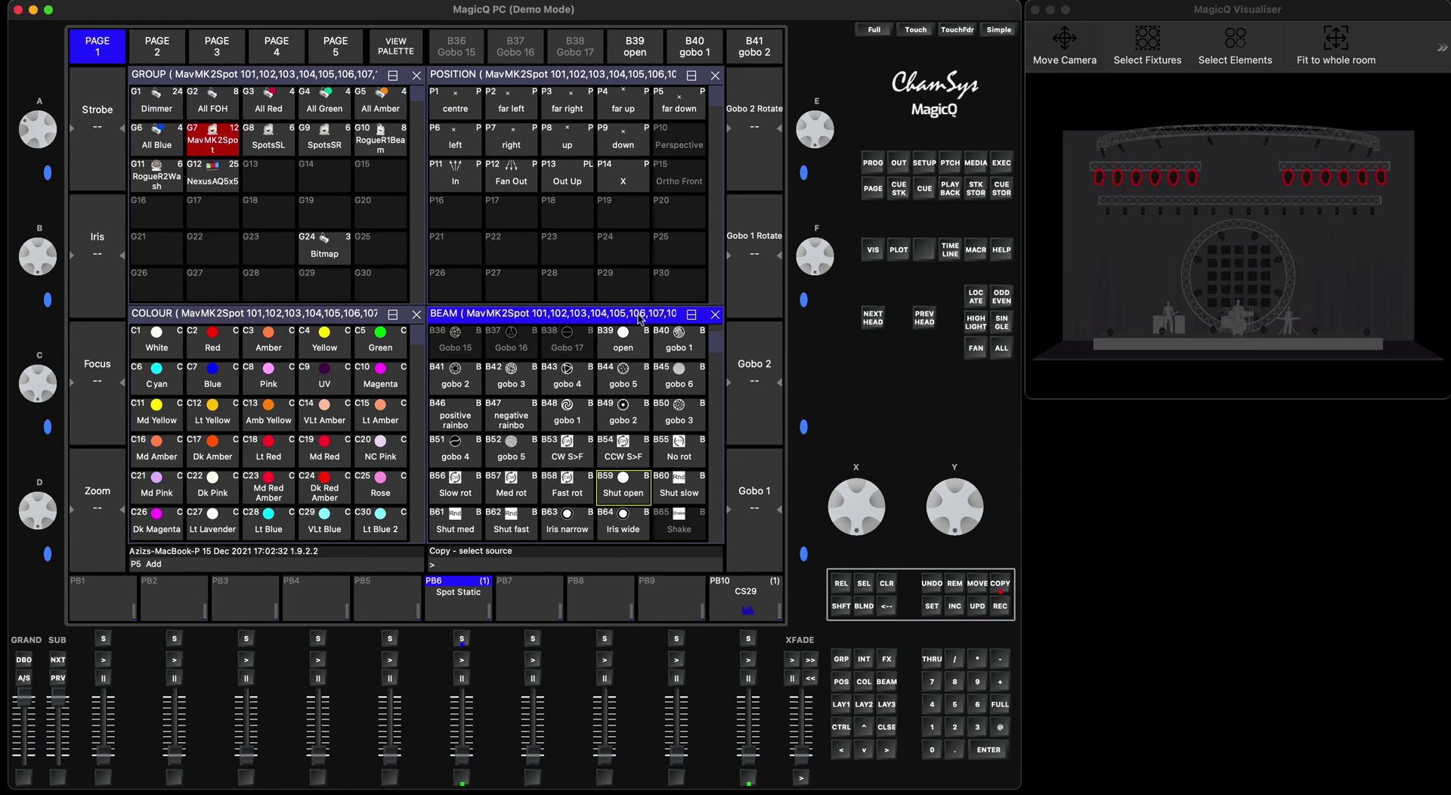
pyautogui.scroll(-2, 641, 319)
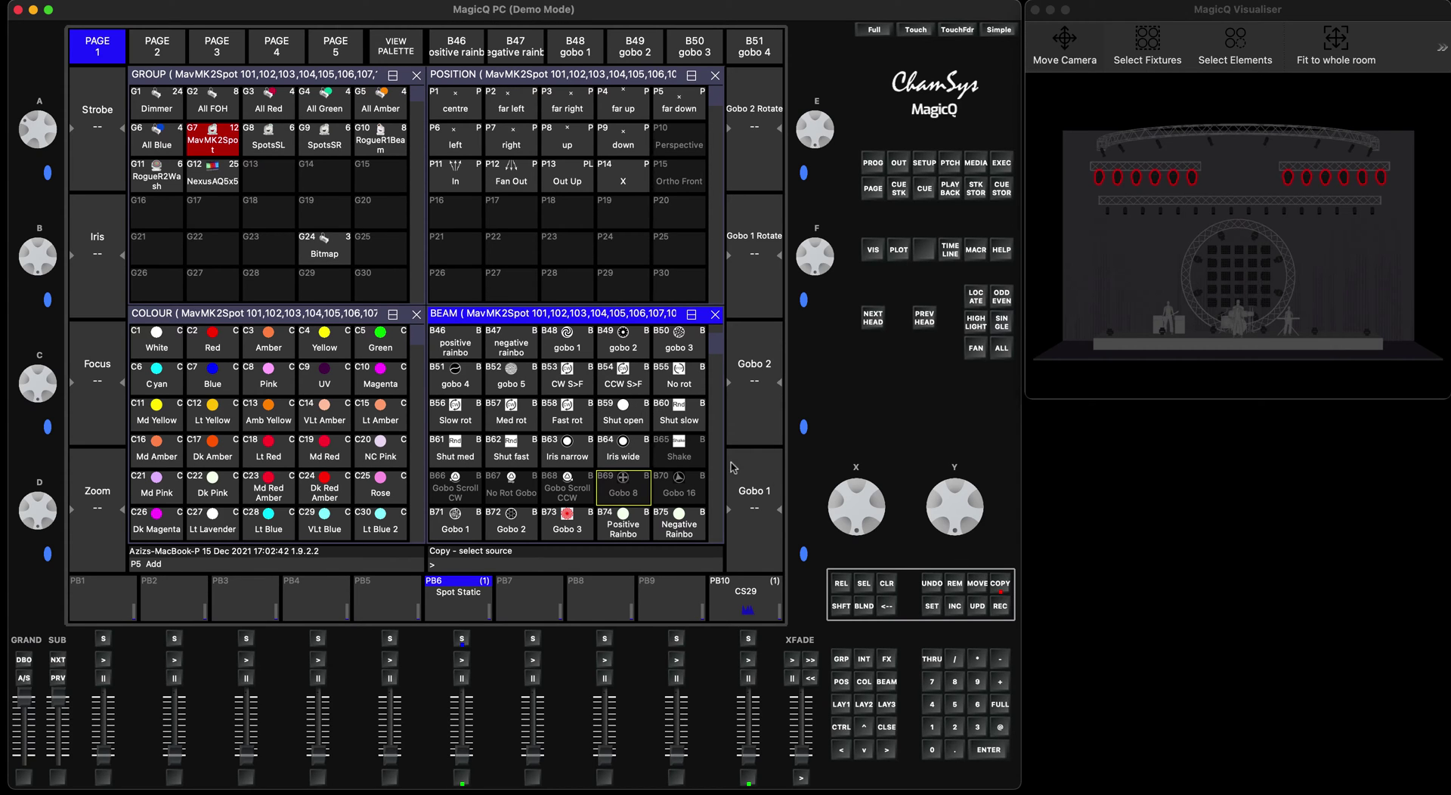
pyautogui.moveTo(613, 410)
pyautogui.mouseDown()
pyautogui.moveTo(655, 418)
pyautogui.moveTo(512, 447)
pyautogui.mouseUp()
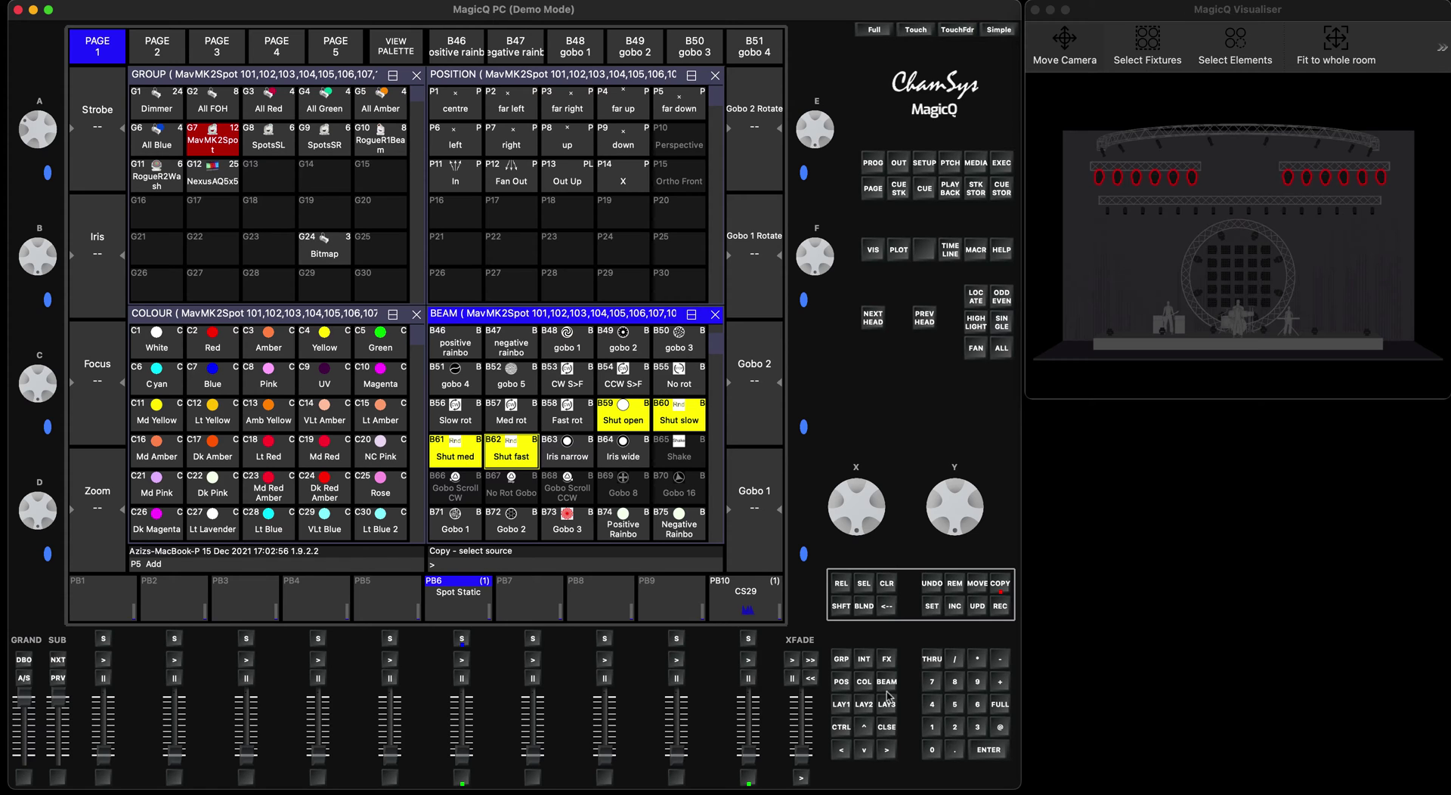
pyautogui.click(990, 750)
pyautogui.click(677, 641)
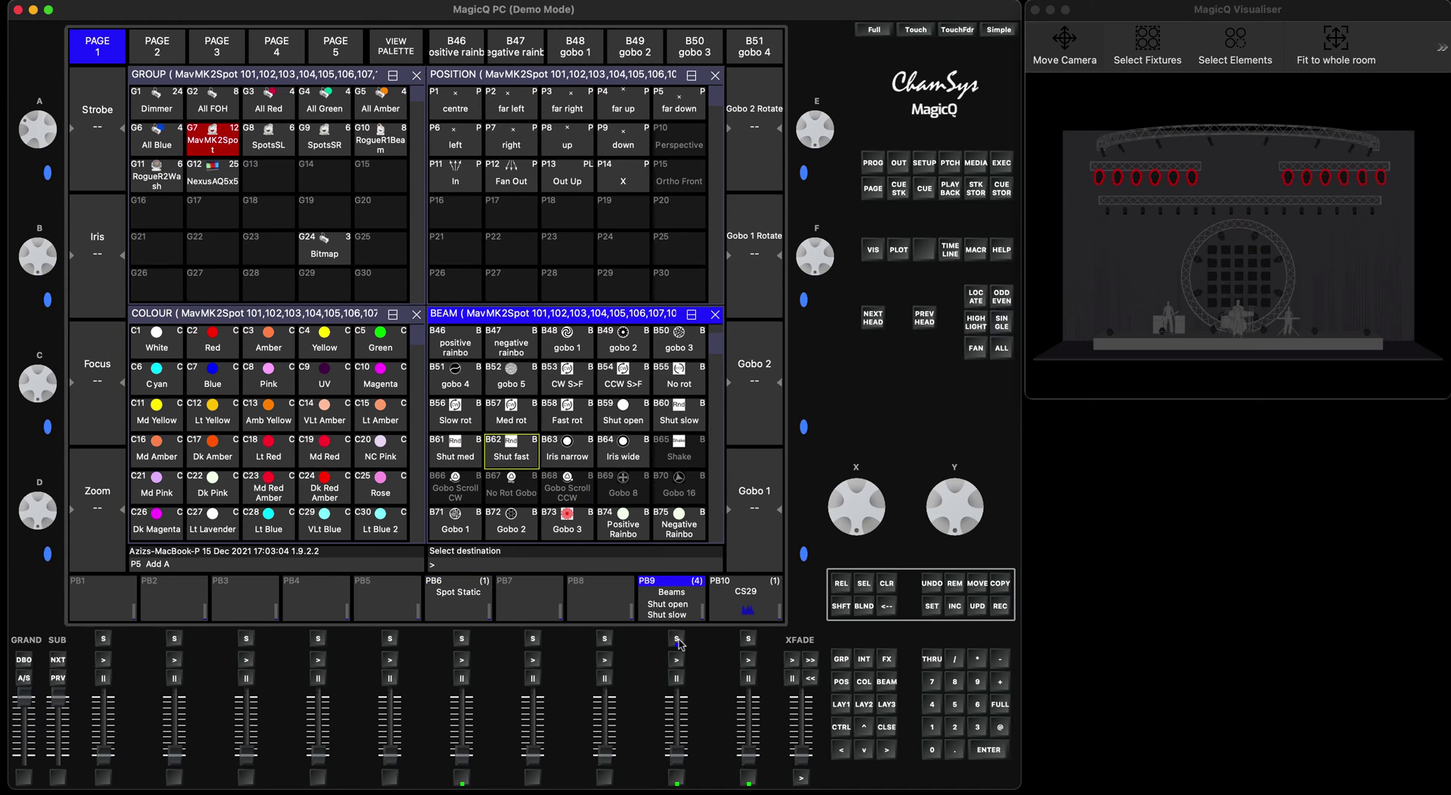
# Clear the programmer and set all PB9 Beams cues to individual timing with 0.00s delay and fade
pyautogui.click(887, 583)
pyautogui.doubleClick(677, 642)
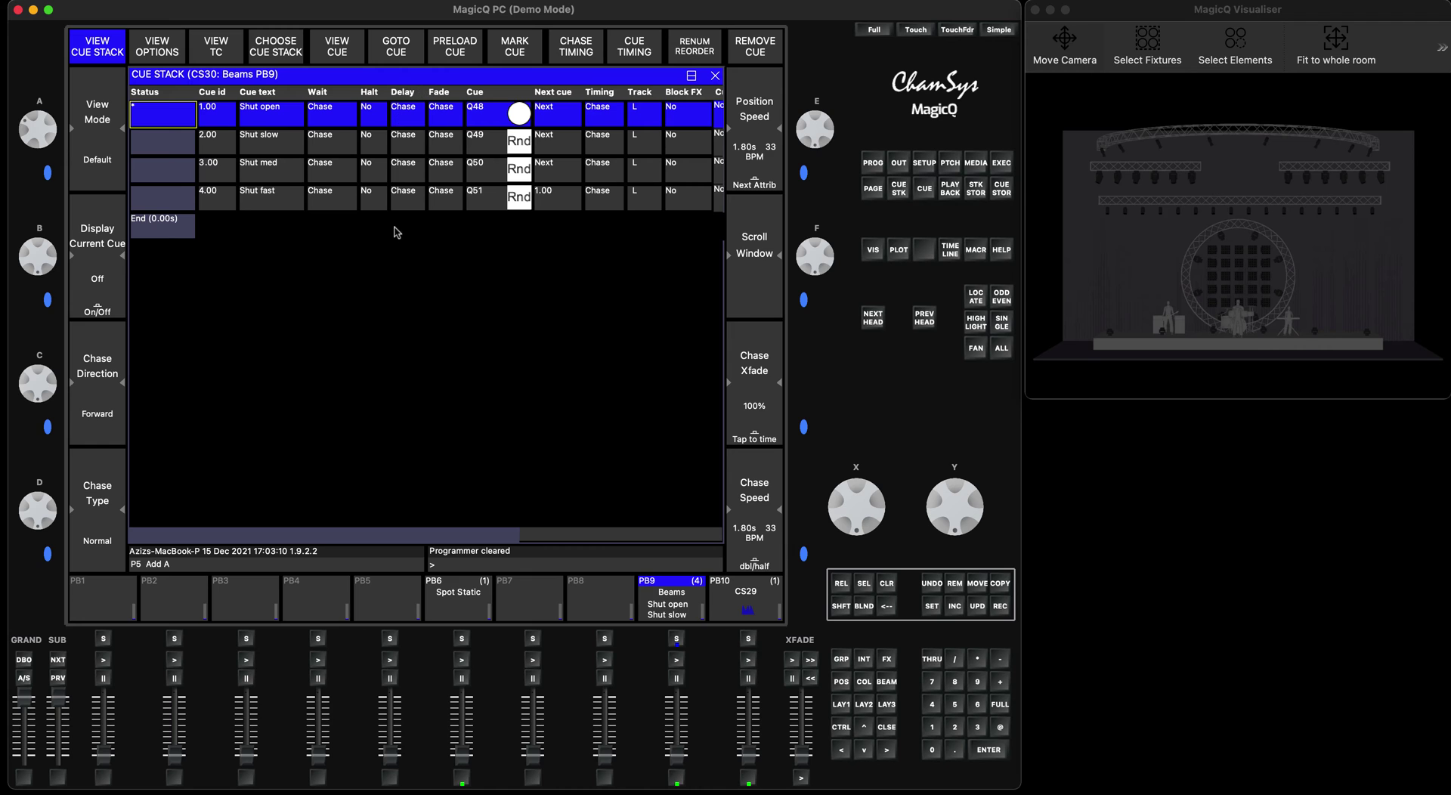
pyautogui.click(635, 54)
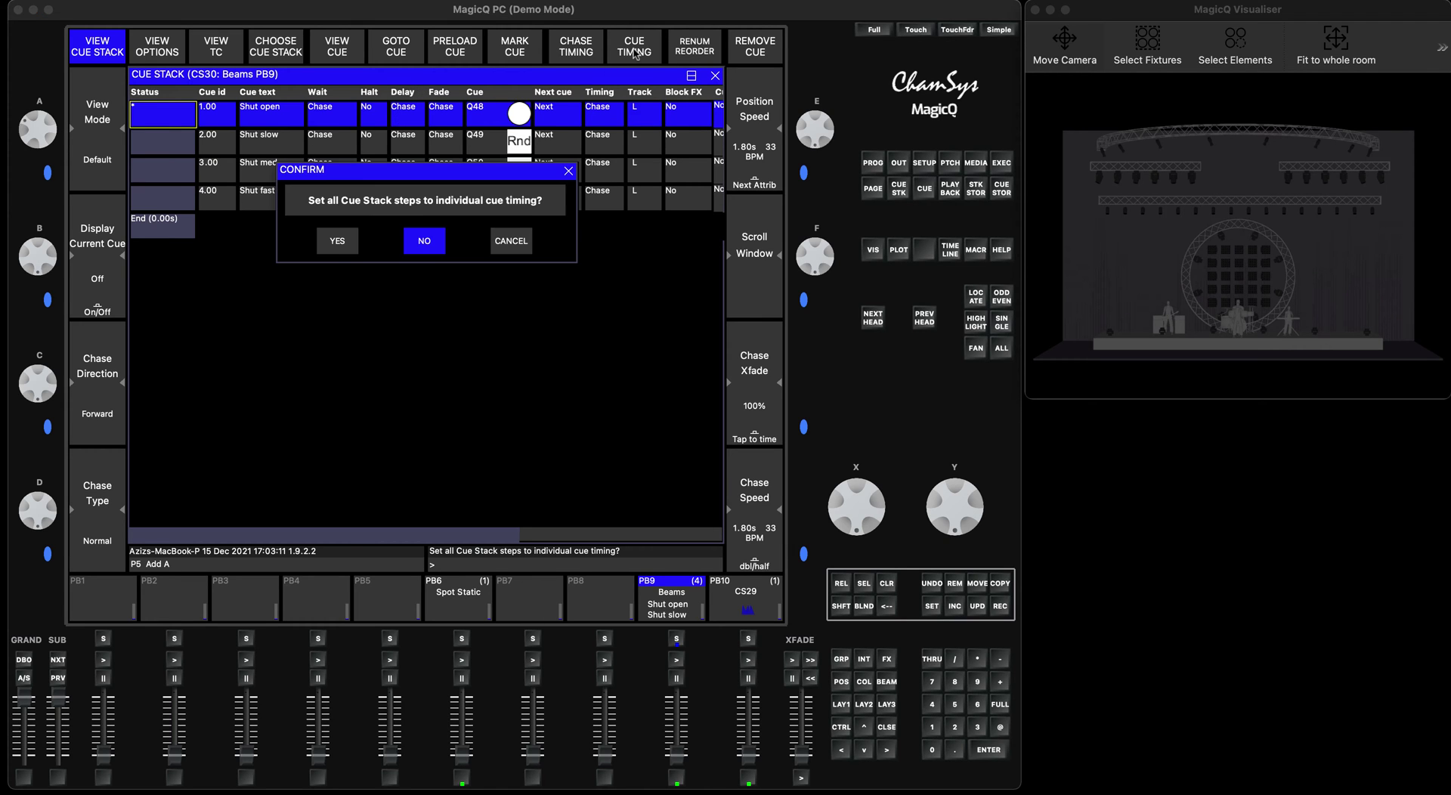
pyautogui.click(335, 243)
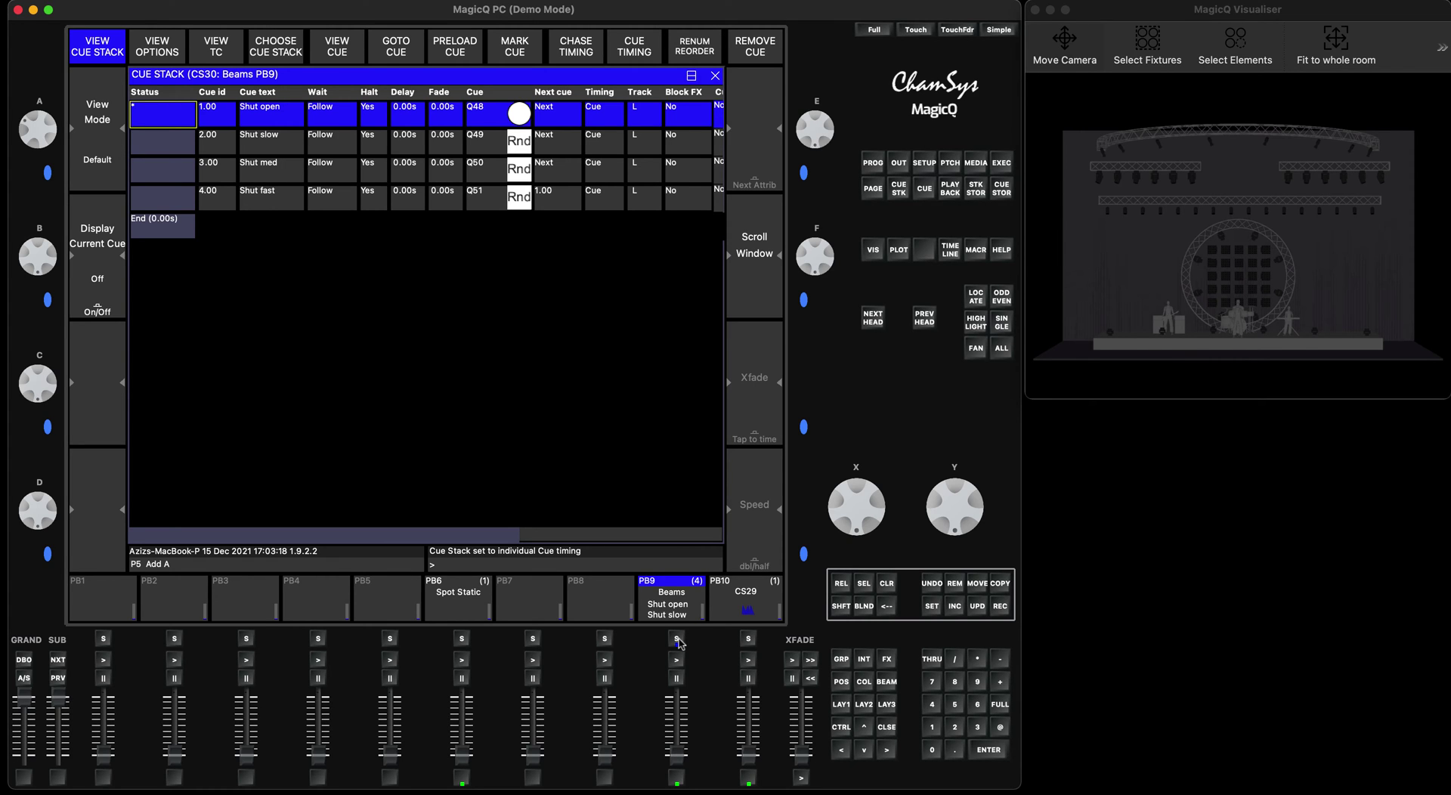
# In PB9's stack options, set 'Fader controls HTP chans' to No and 'Fader jumps to Cue Step' to Yes
pyautogui.click(677, 645)
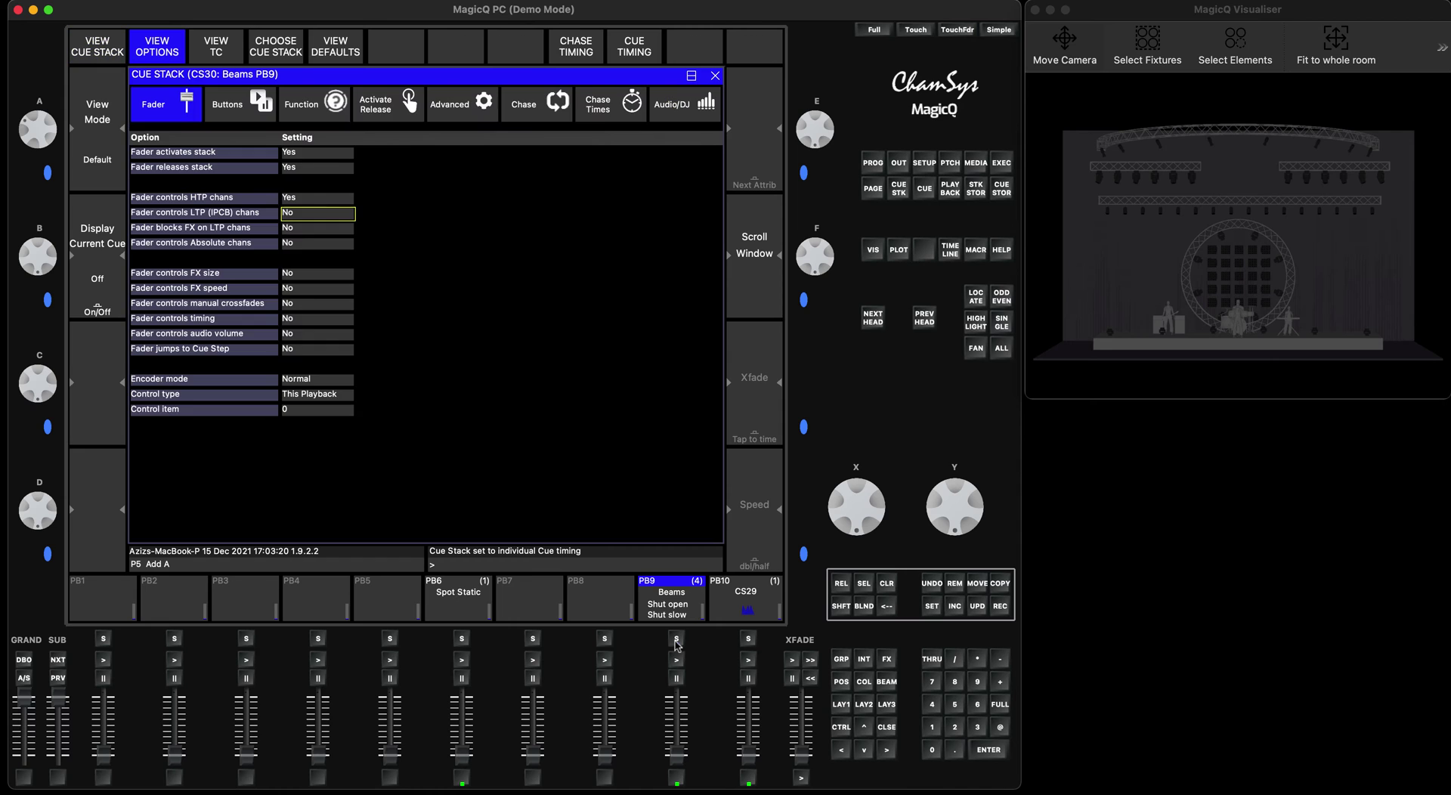
pyautogui.click(677, 645)
pyautogui.click(294, 201)
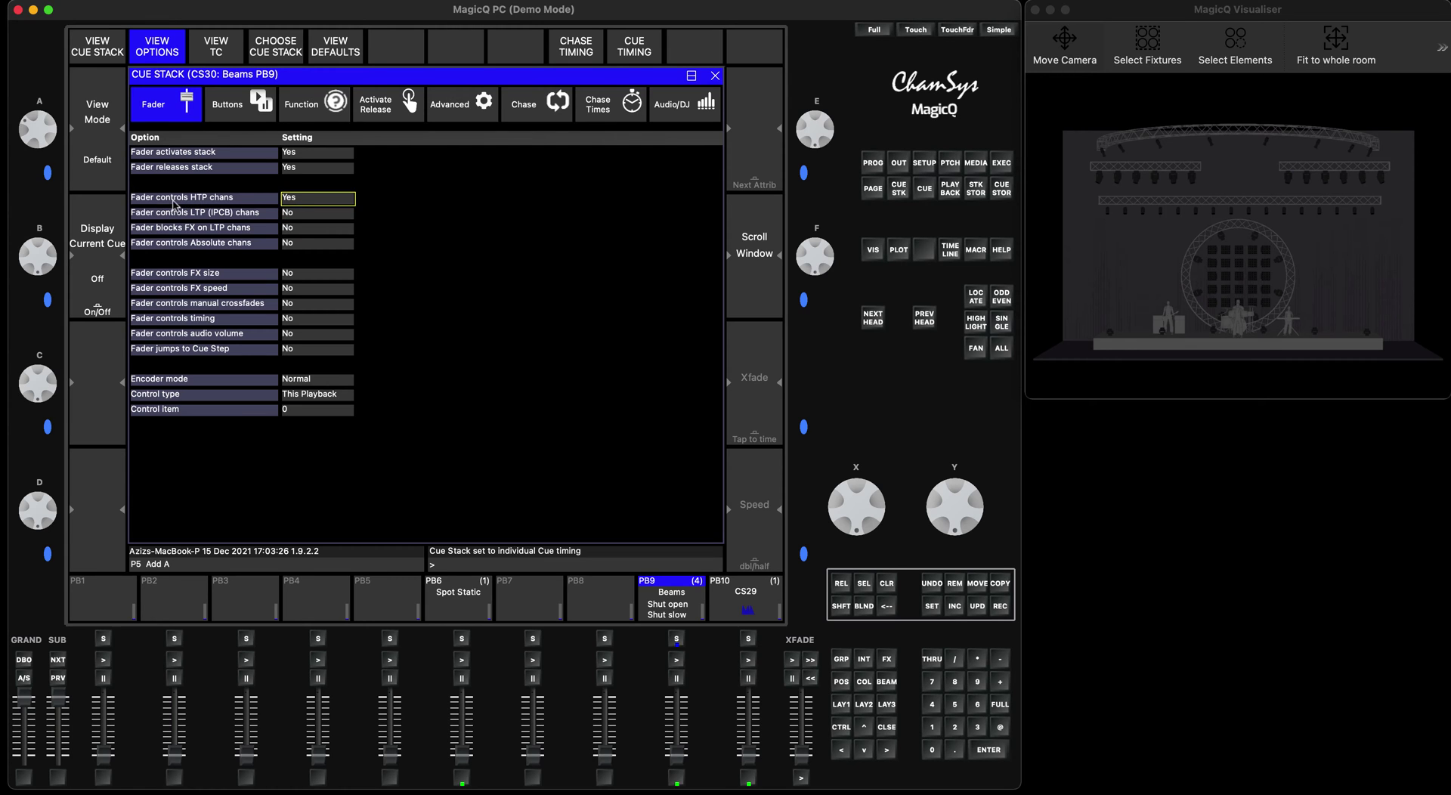
pyautogui.click(312, 205)
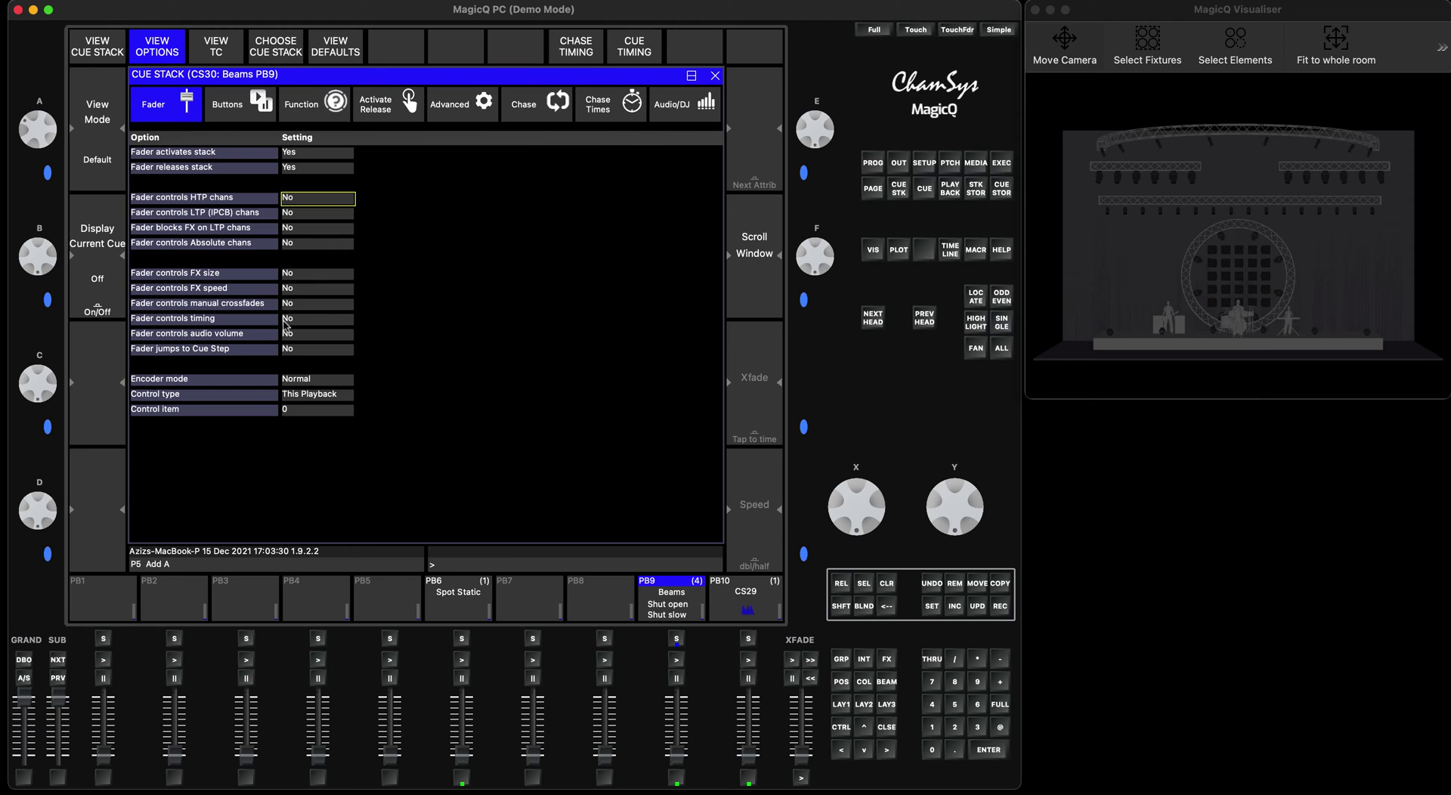
pyautogui.click(308, 353)
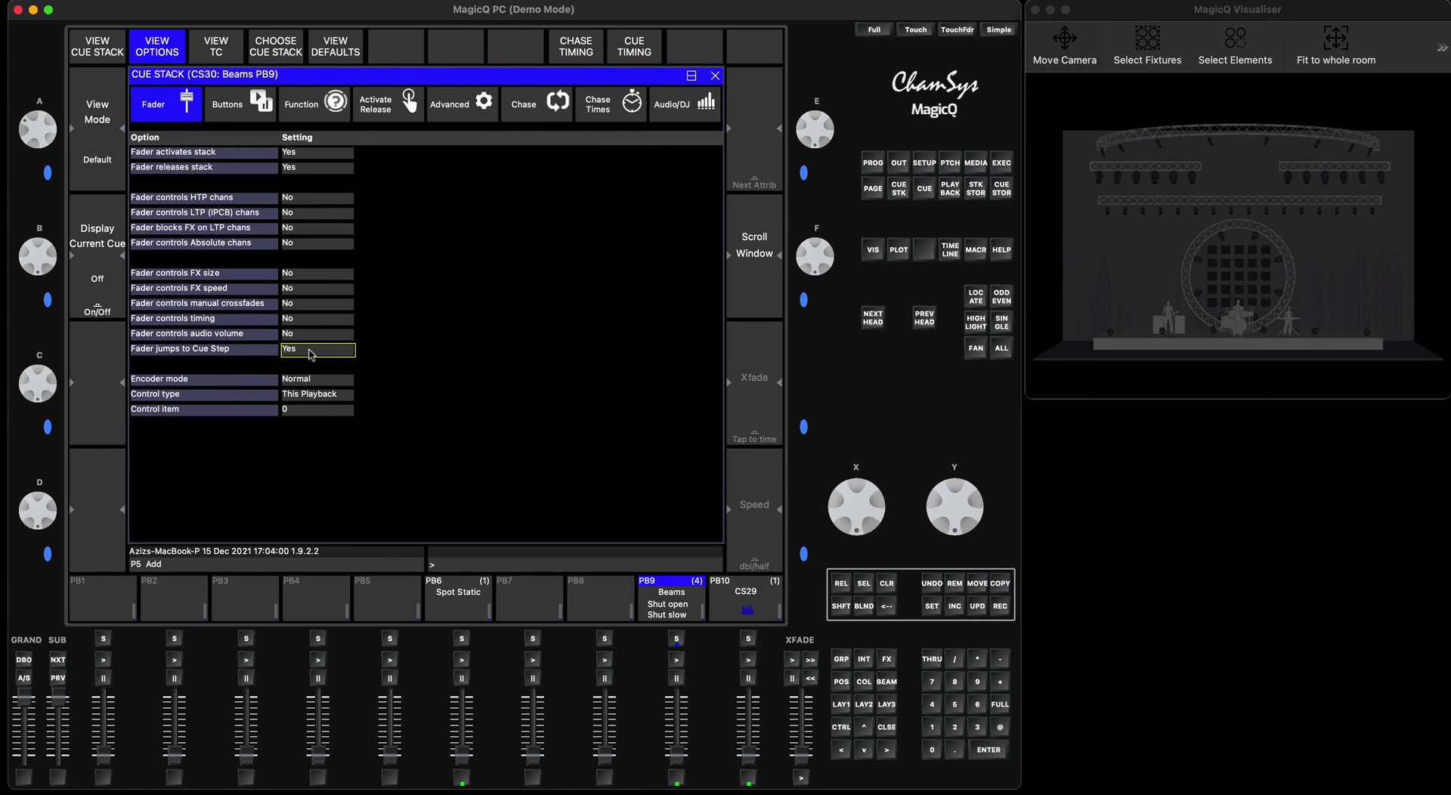
# Return to PB9's cue list and raise the PB6 Spot Static and PB9 Beams faders to run both
pyautogui.click(889, 730)
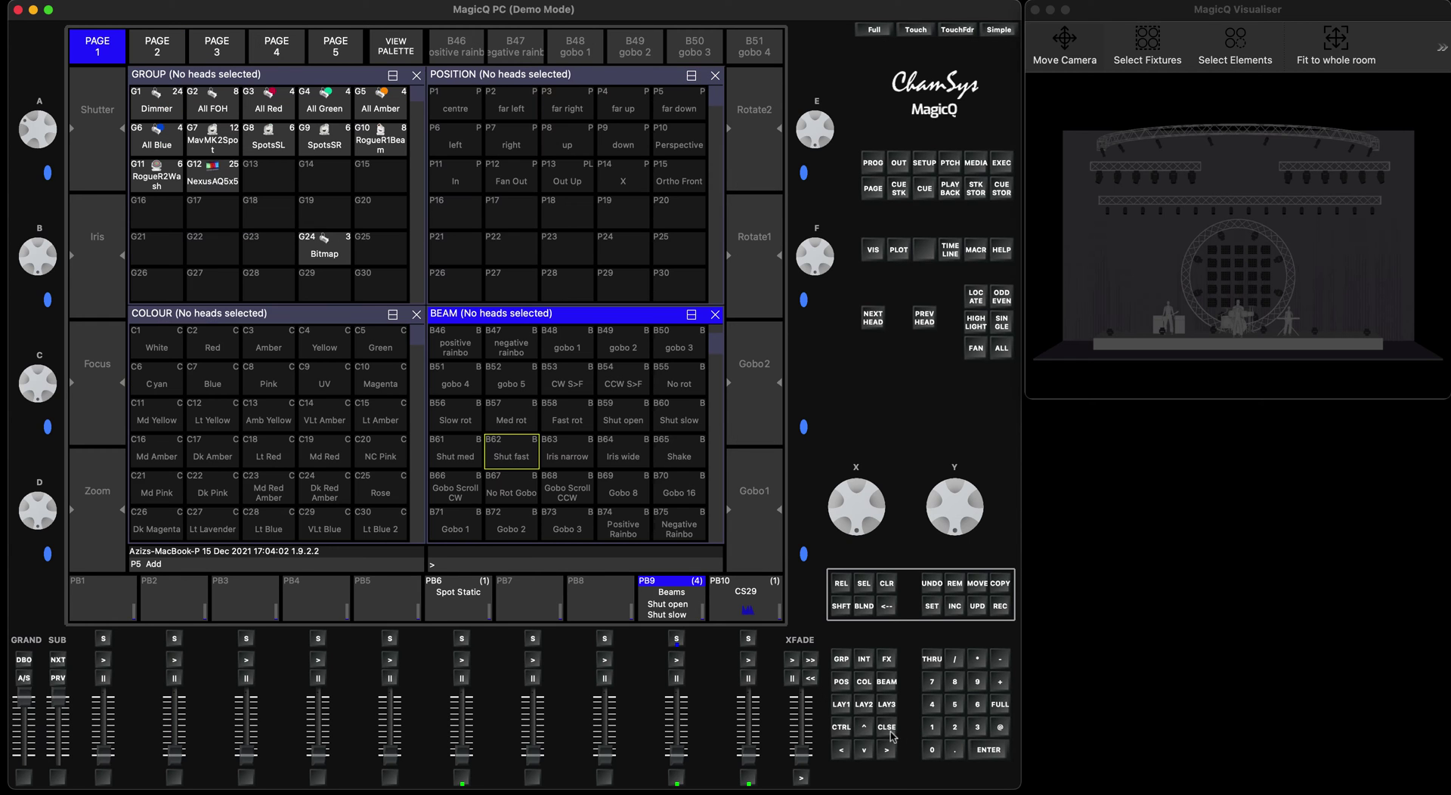
pyautogui.click(674, 637)
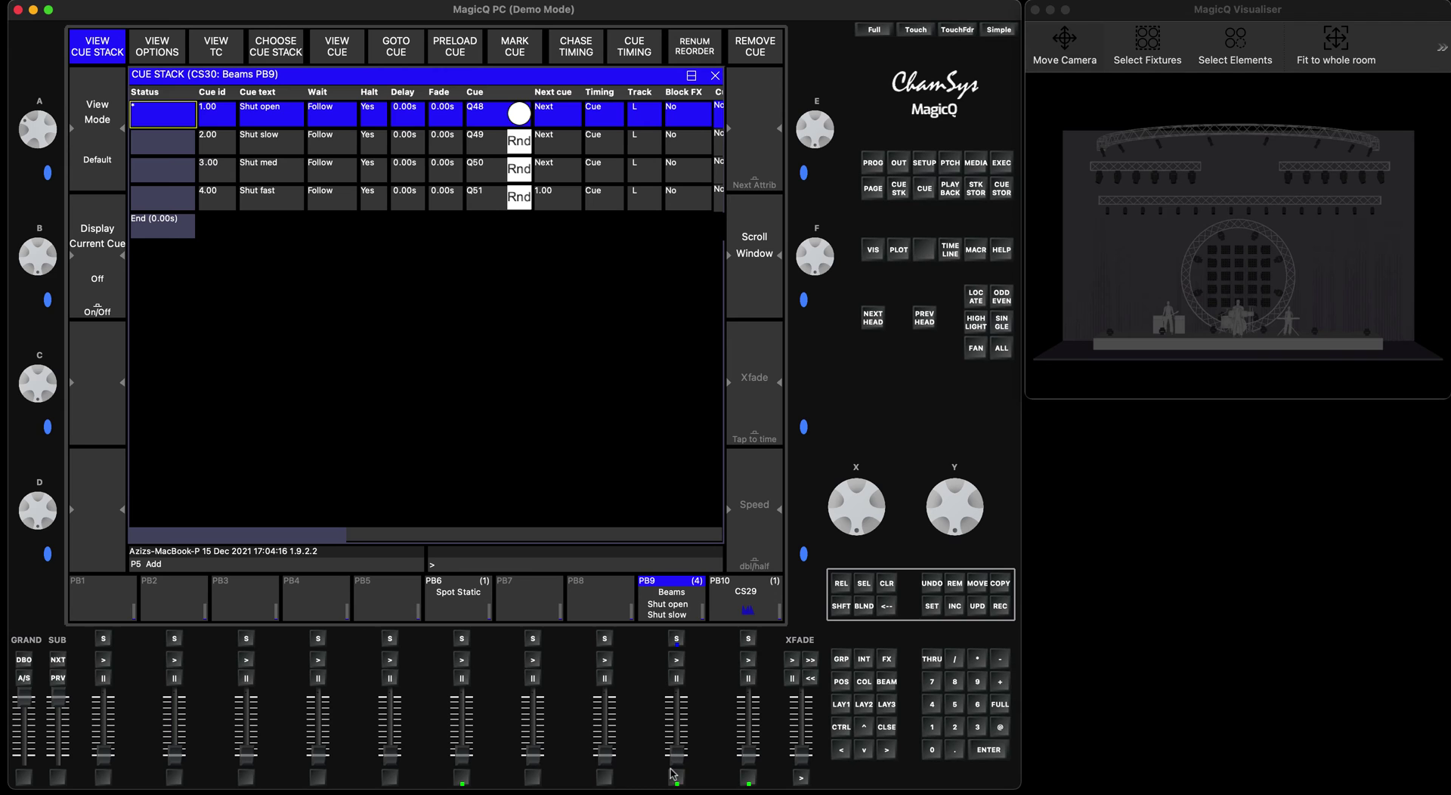
pyautogui.moveTo(463, 759); pyautogui.dragTo(460, 678)
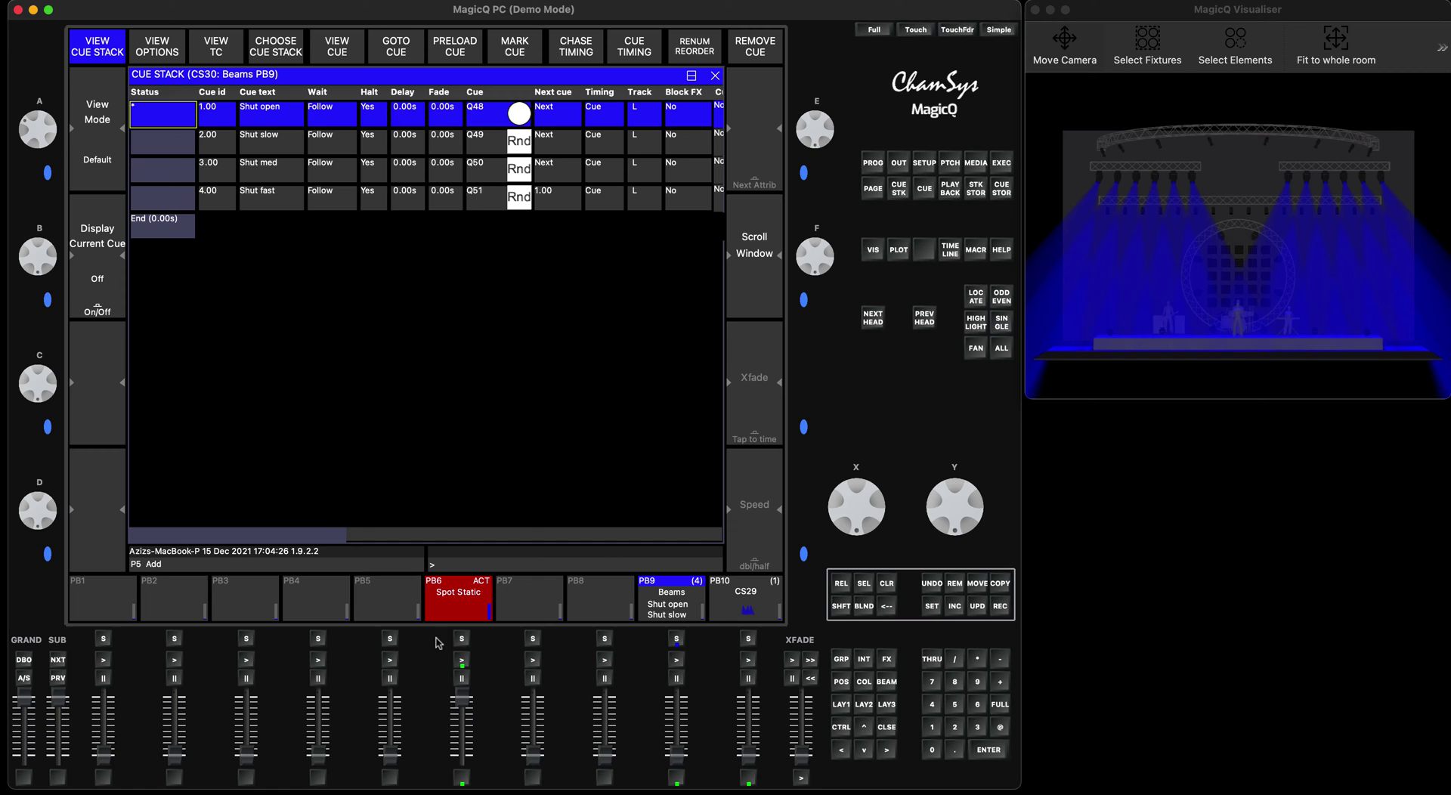
pyautogui.moveTo(681, 759); pyautogui.dragTo(682, 745)
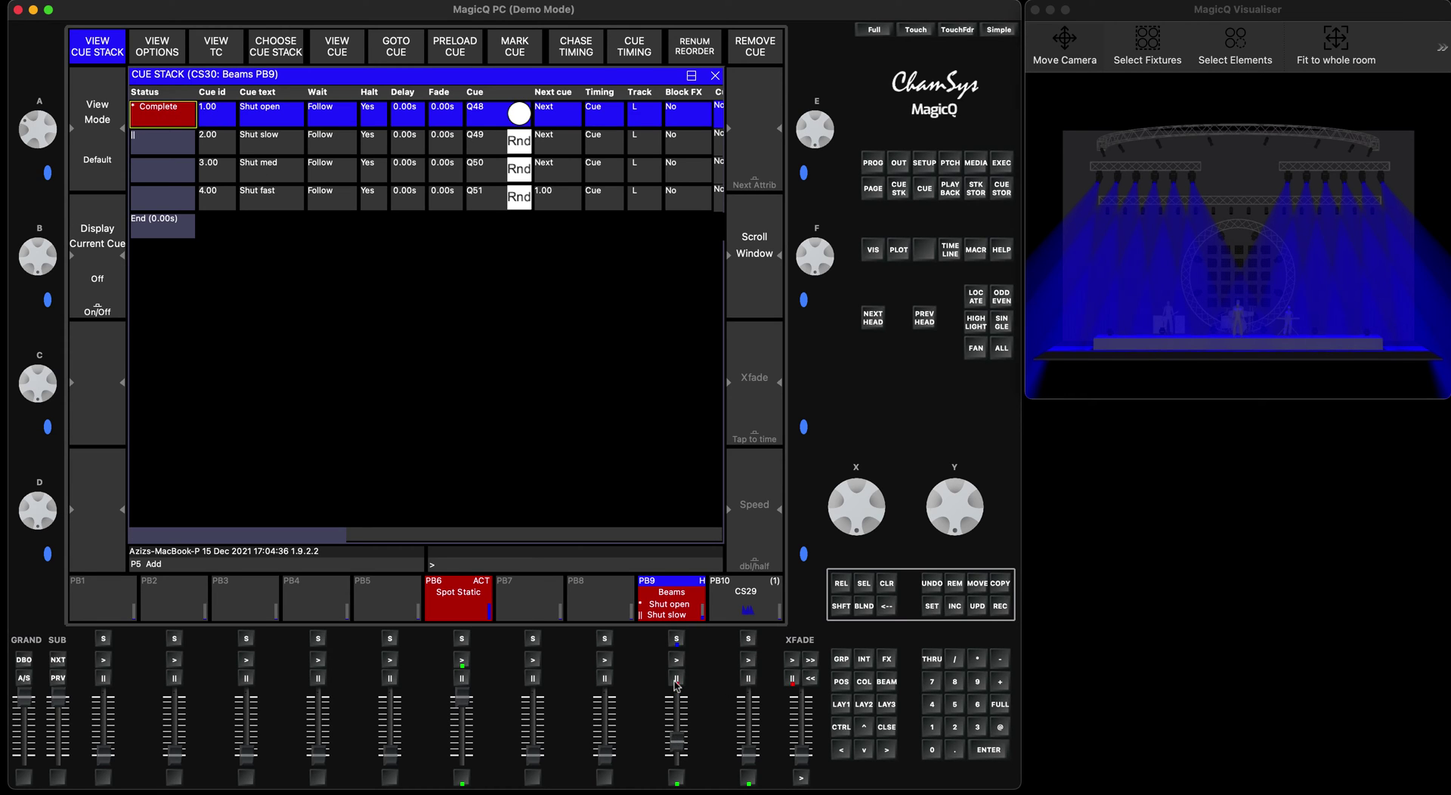
# Pause the Beams stack, then step through cues 2–4: Shut slow, Shut med and Shut fast
pyautogui.click(676, 680)
pyautogui.press('space')
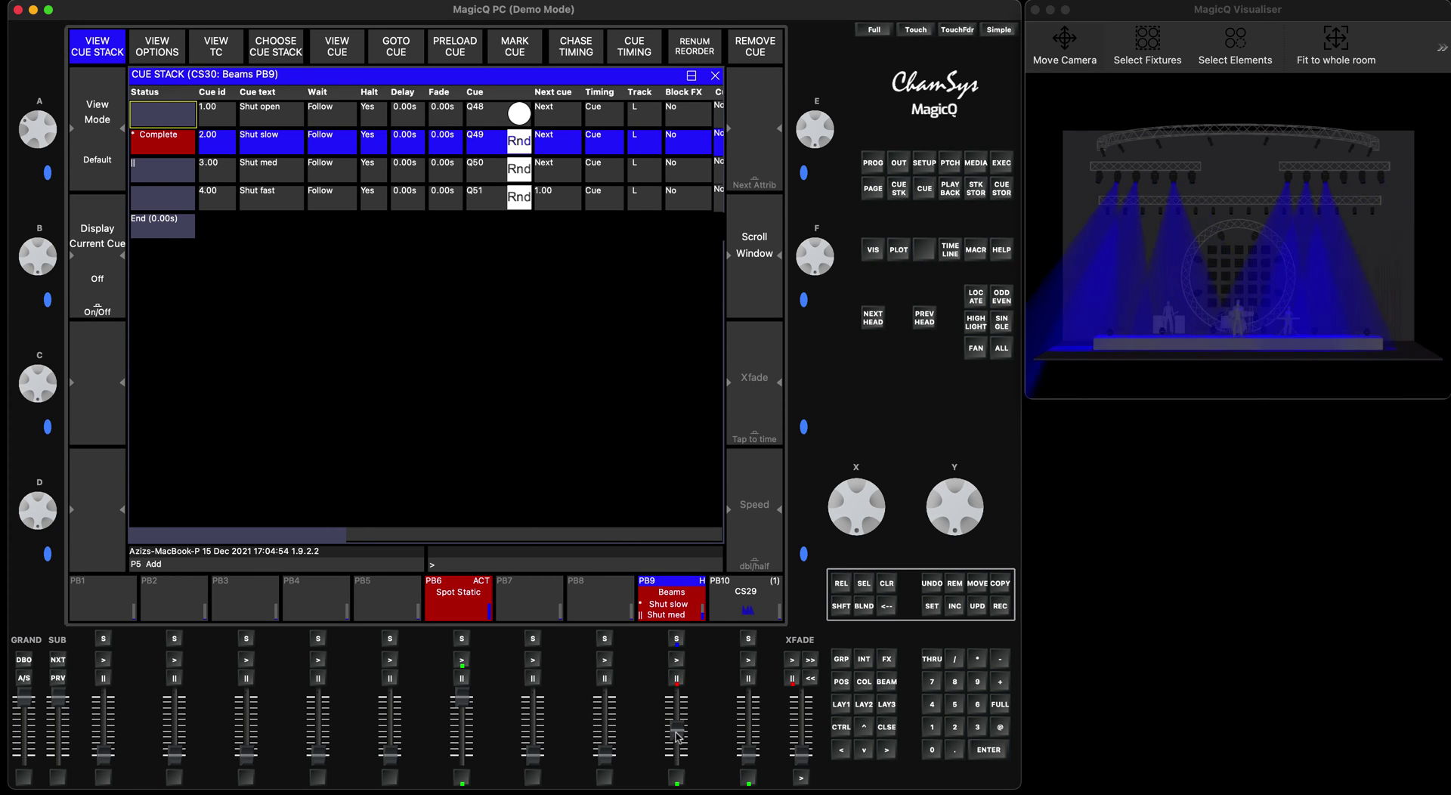
pyautogui.press('space')
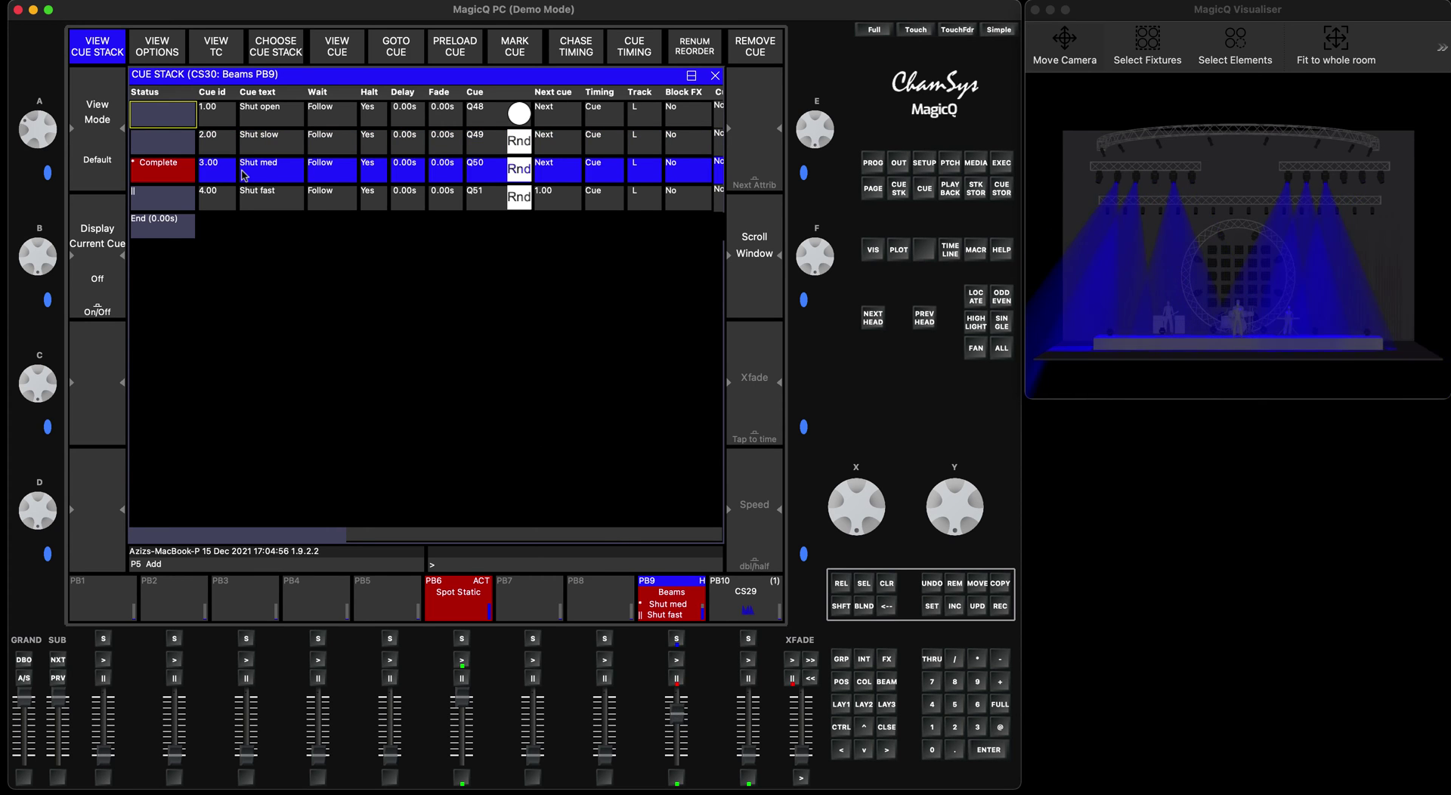
pyautogui.press('space')
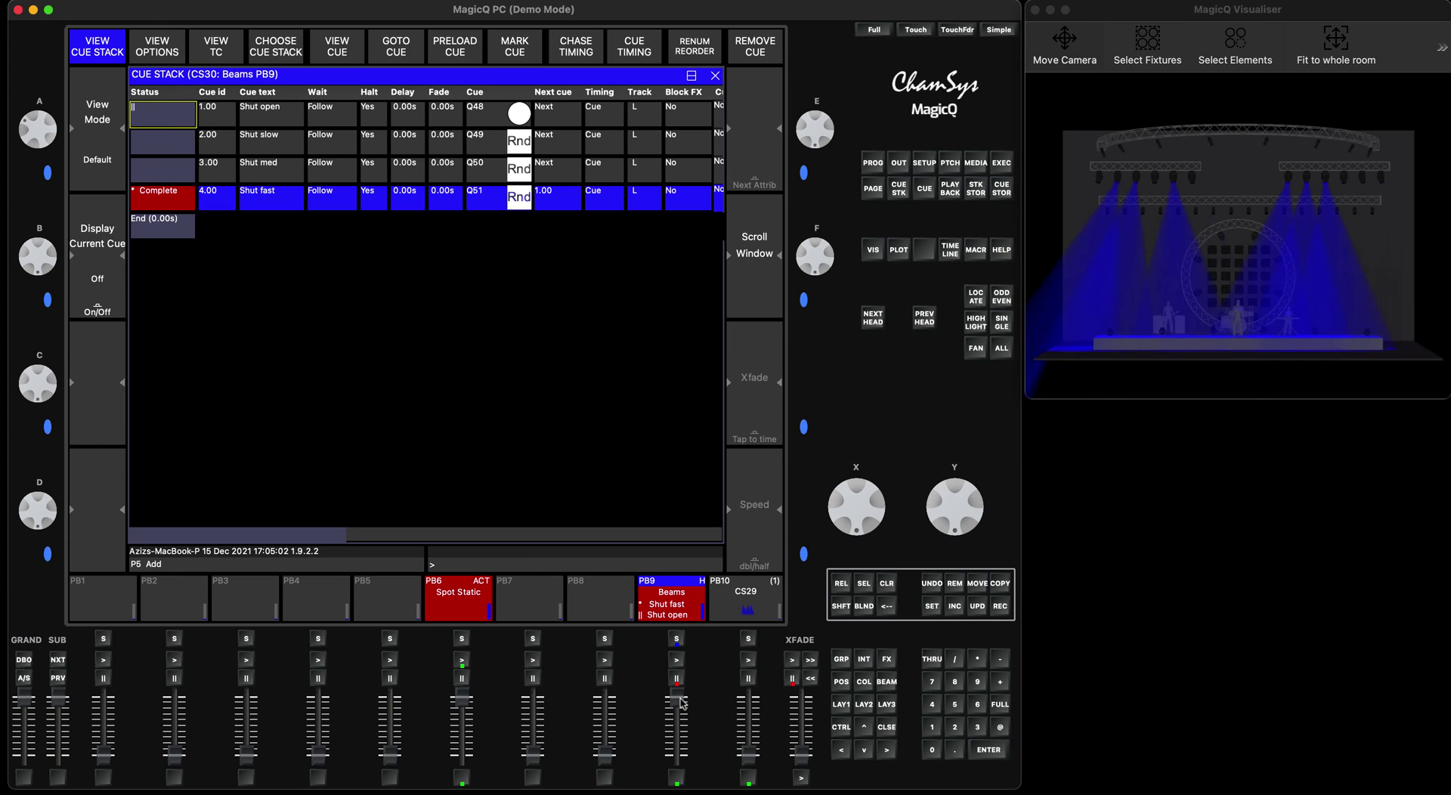
# Move PB9's fader to jump between steps, then pull it fully down to release back to Shut open
pyautogui.moveTo(680, 702); pyautogui.dragTo(683, 733)
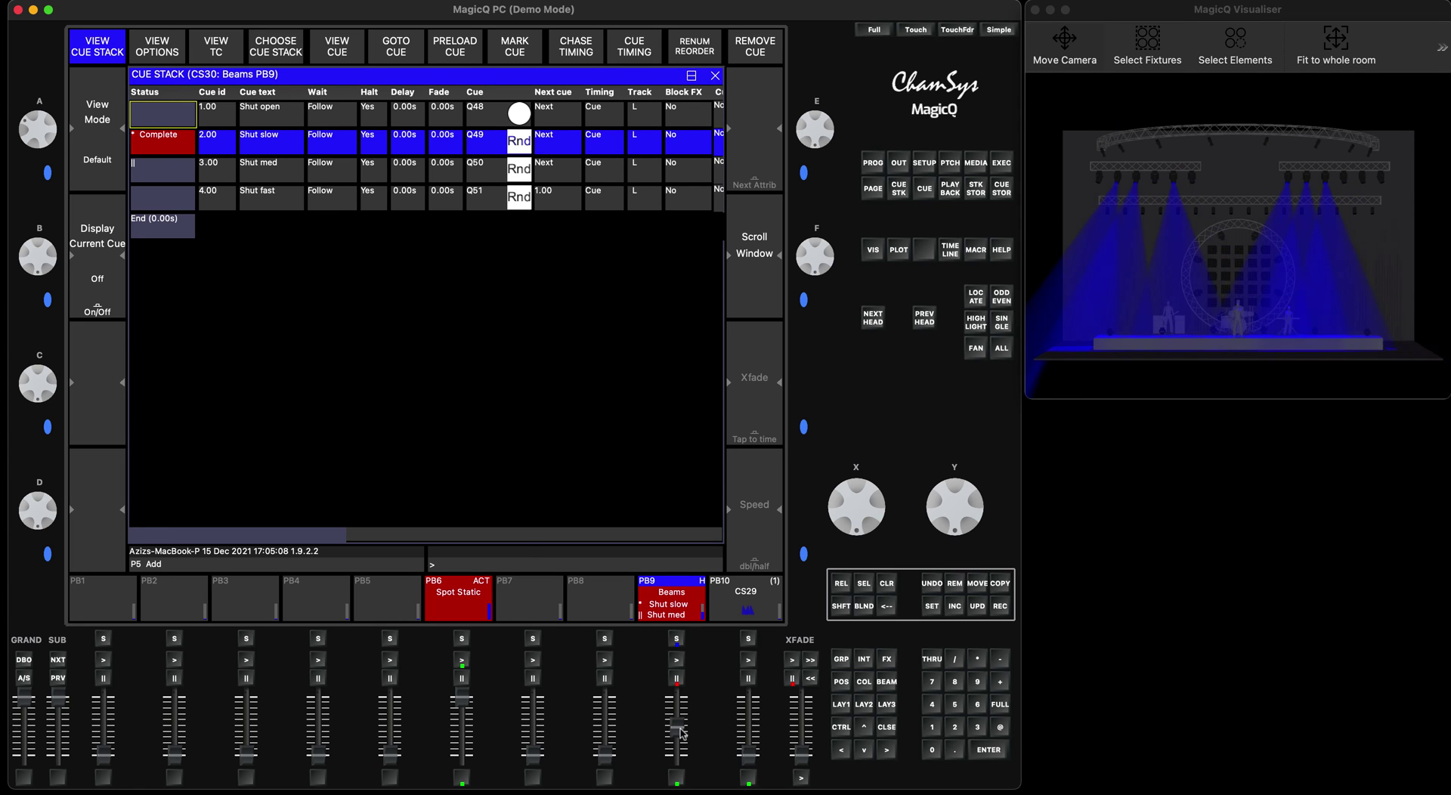
pyautogui.moveTo(683, 733); pyautogui.dragTo(679, 773)
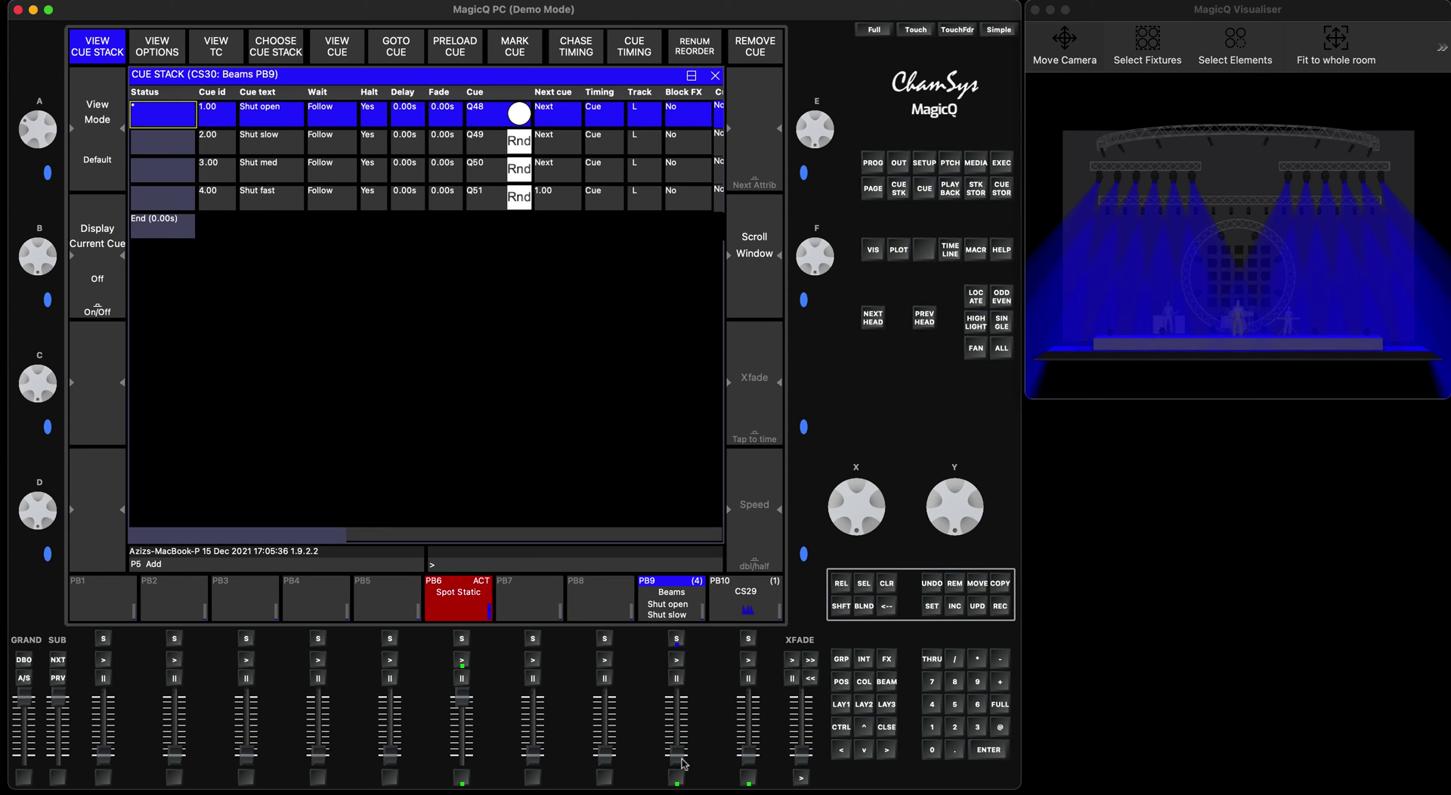
pyautogui.moveTo(679, 765); pyautogui.dragTo(675, 699)
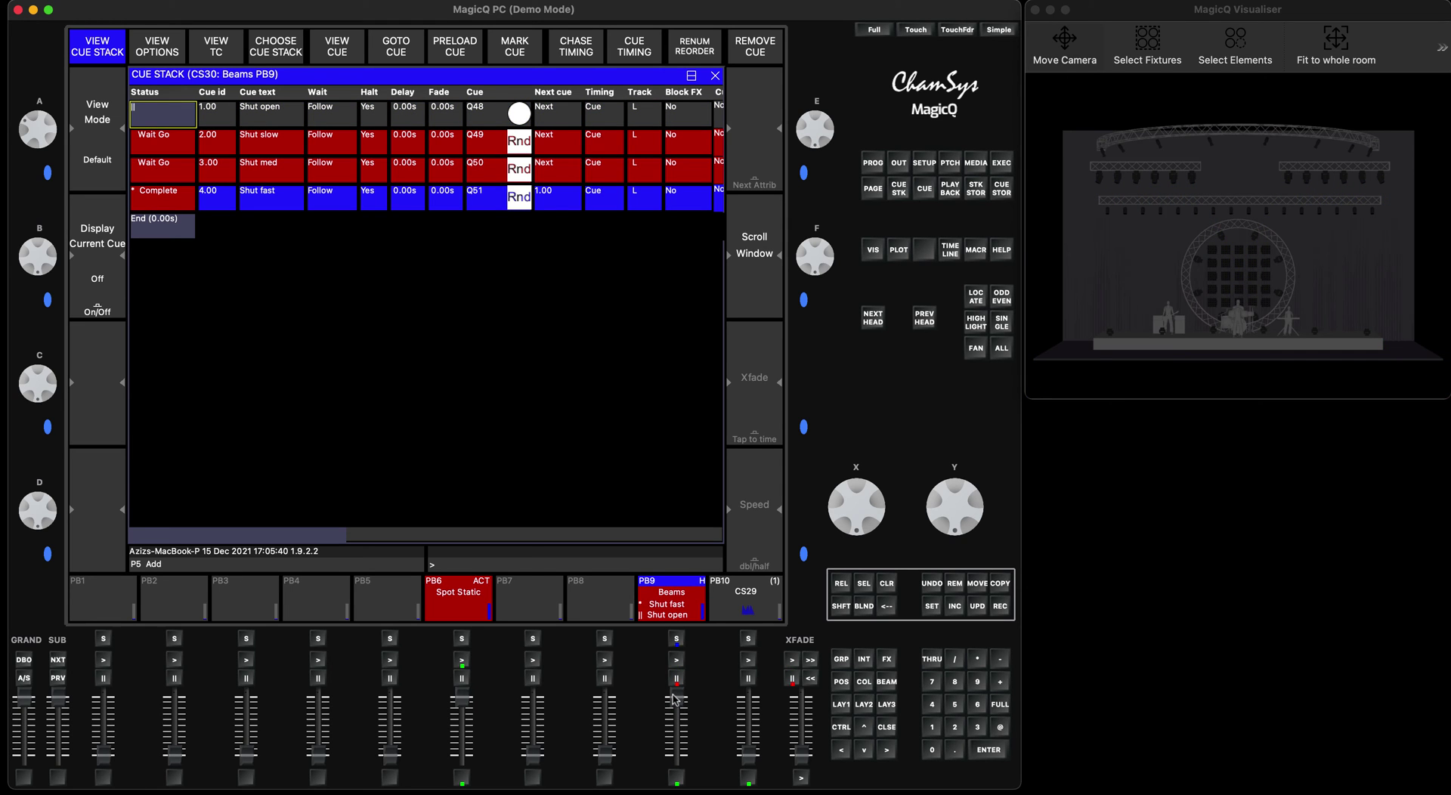
pyautogui.moveTo(675, 699); pyautogui.dragTo(675, 782)
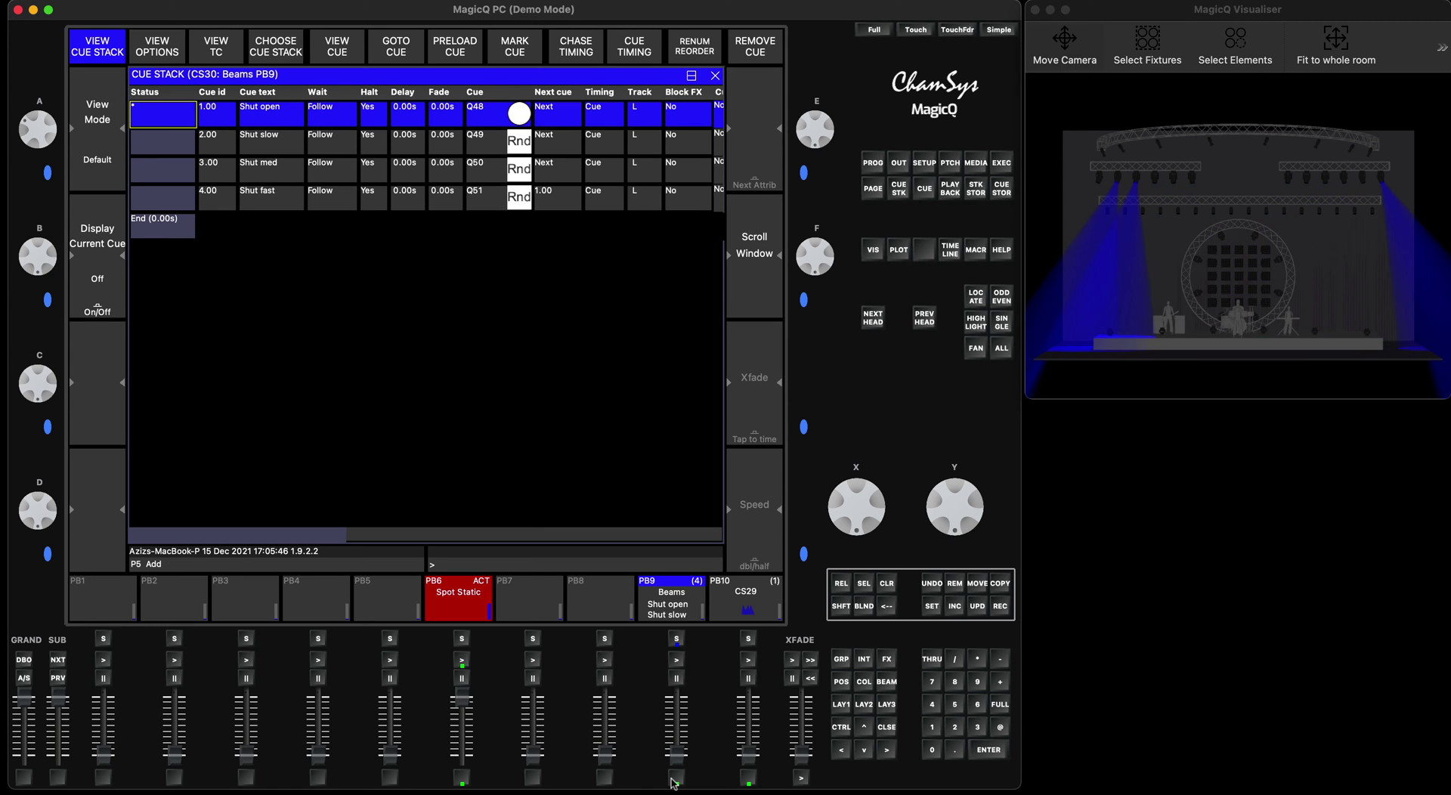
# Show raw channel outputs, then activate PB9 and release it with the fader while watching strobe values
pyautogui.click(899, 164)
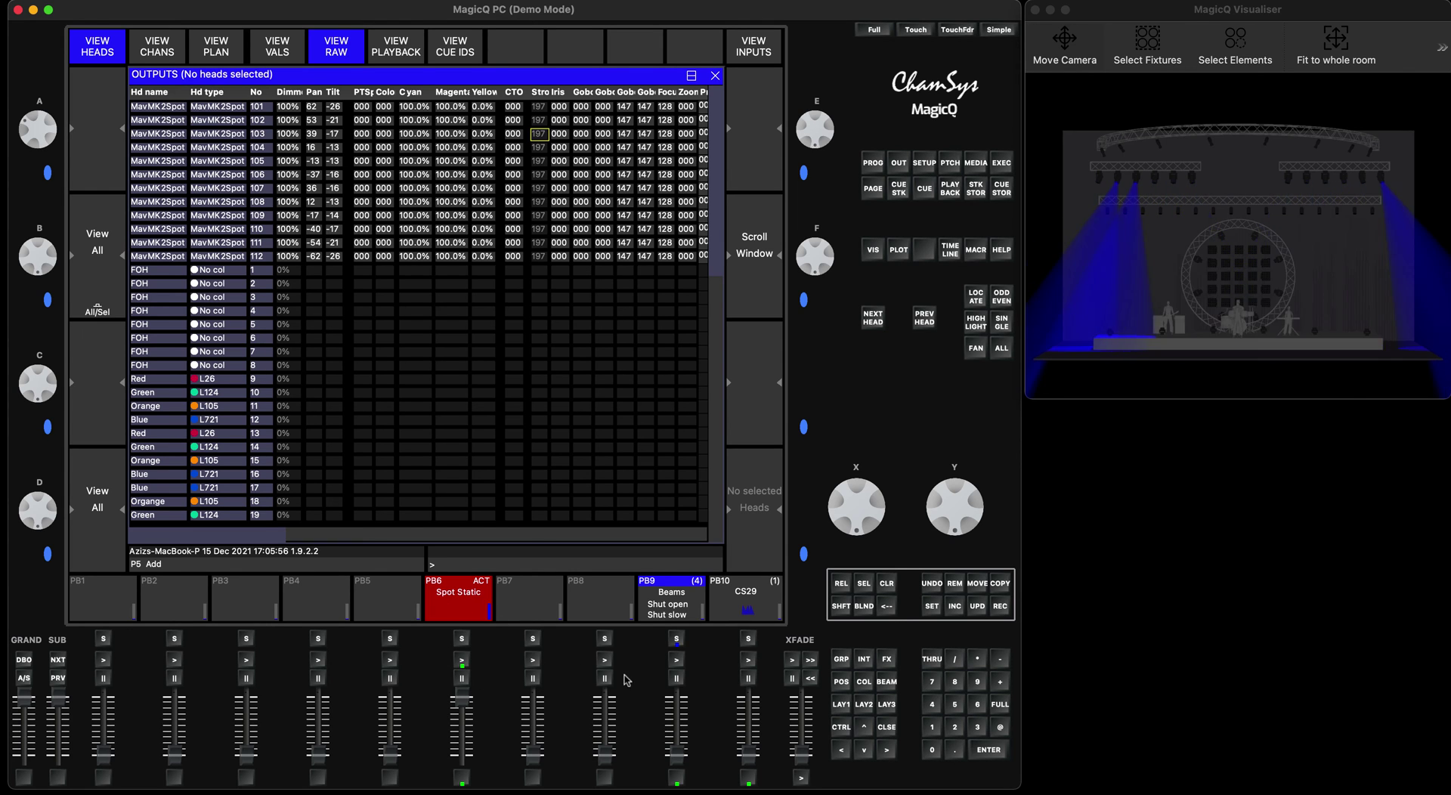
pyautogui.click(678, 754)
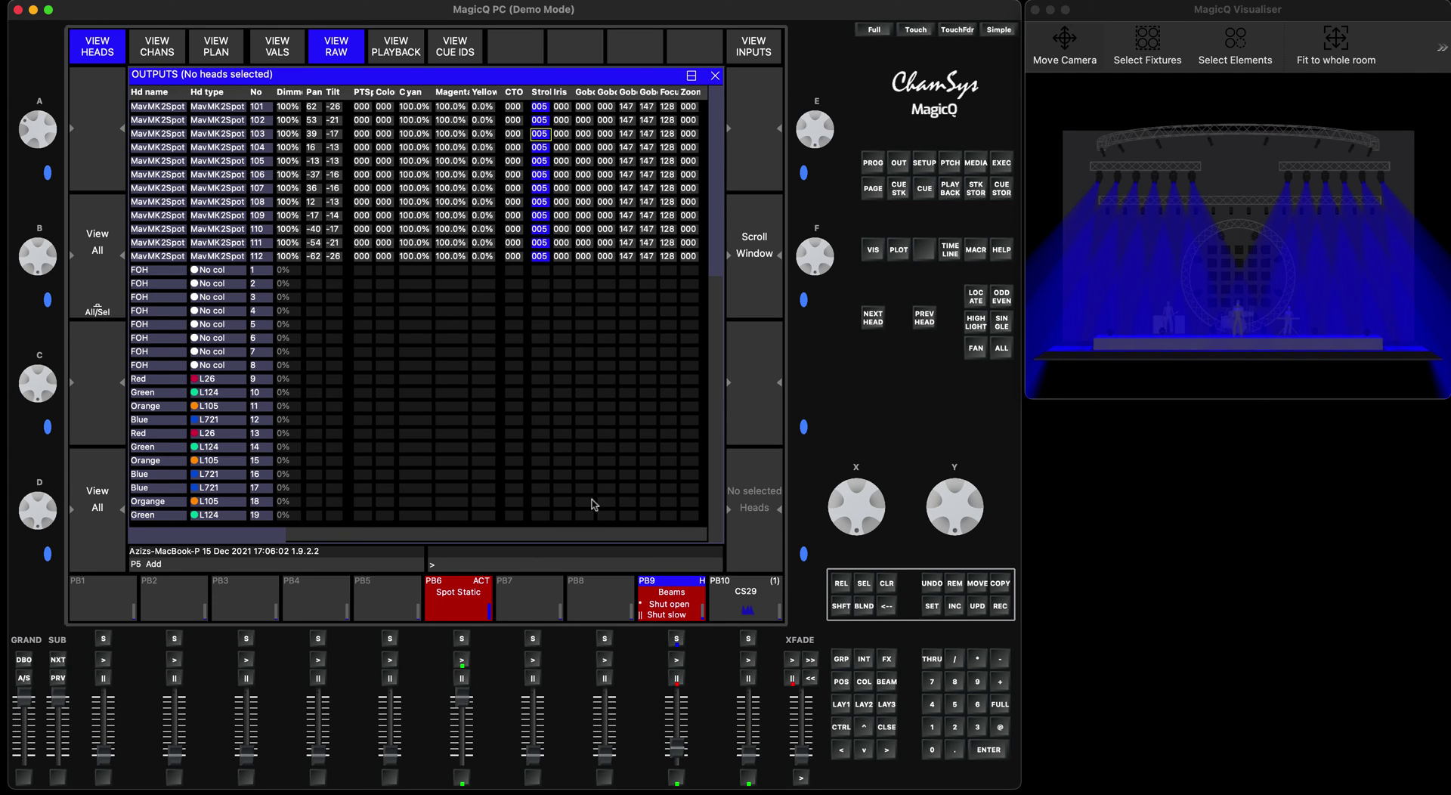
pyautogui.moveTo(681, 758); pyautogui.dragTo(678, 703)
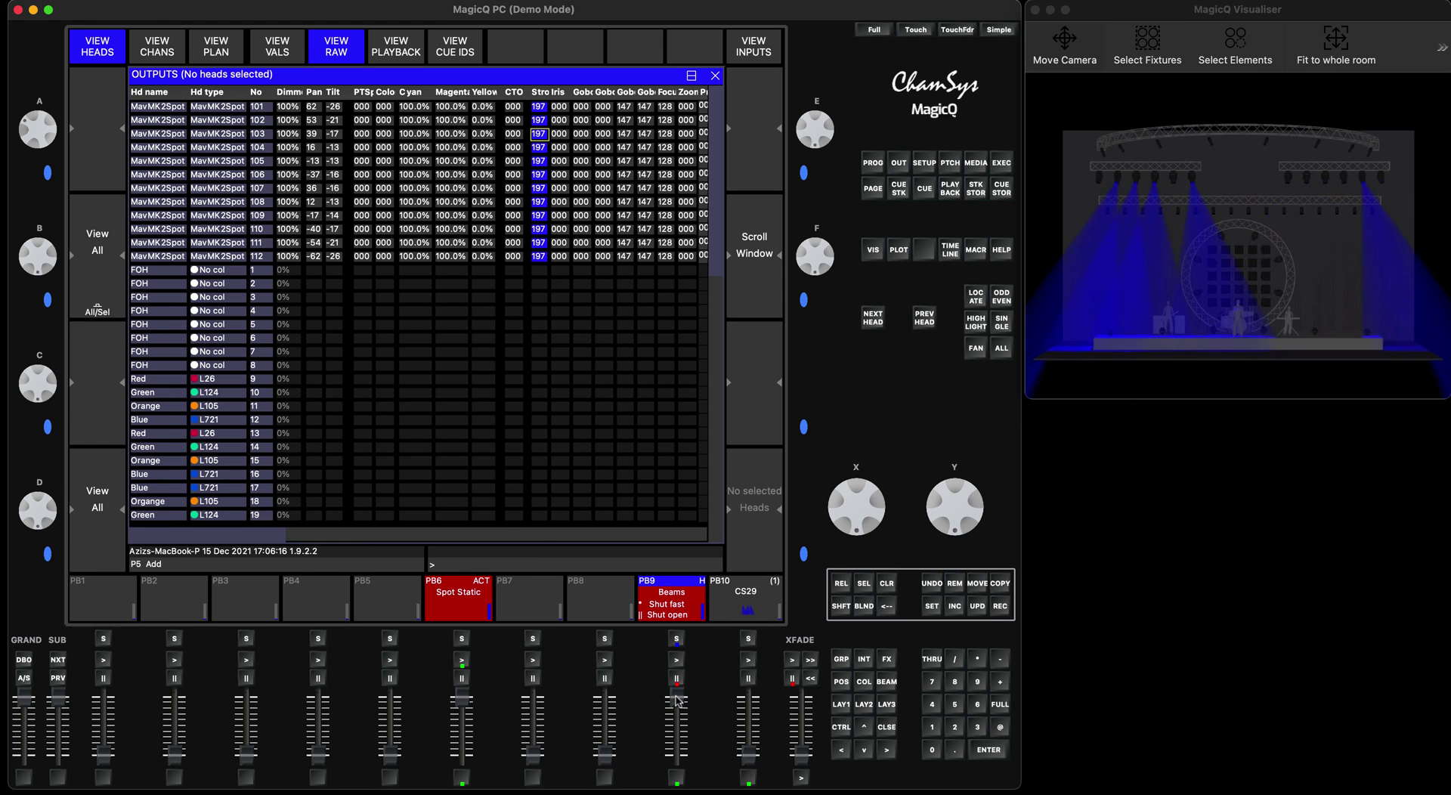
pyautogui.moveTo(678, 702); pyautogui.dragTo(678, 756)
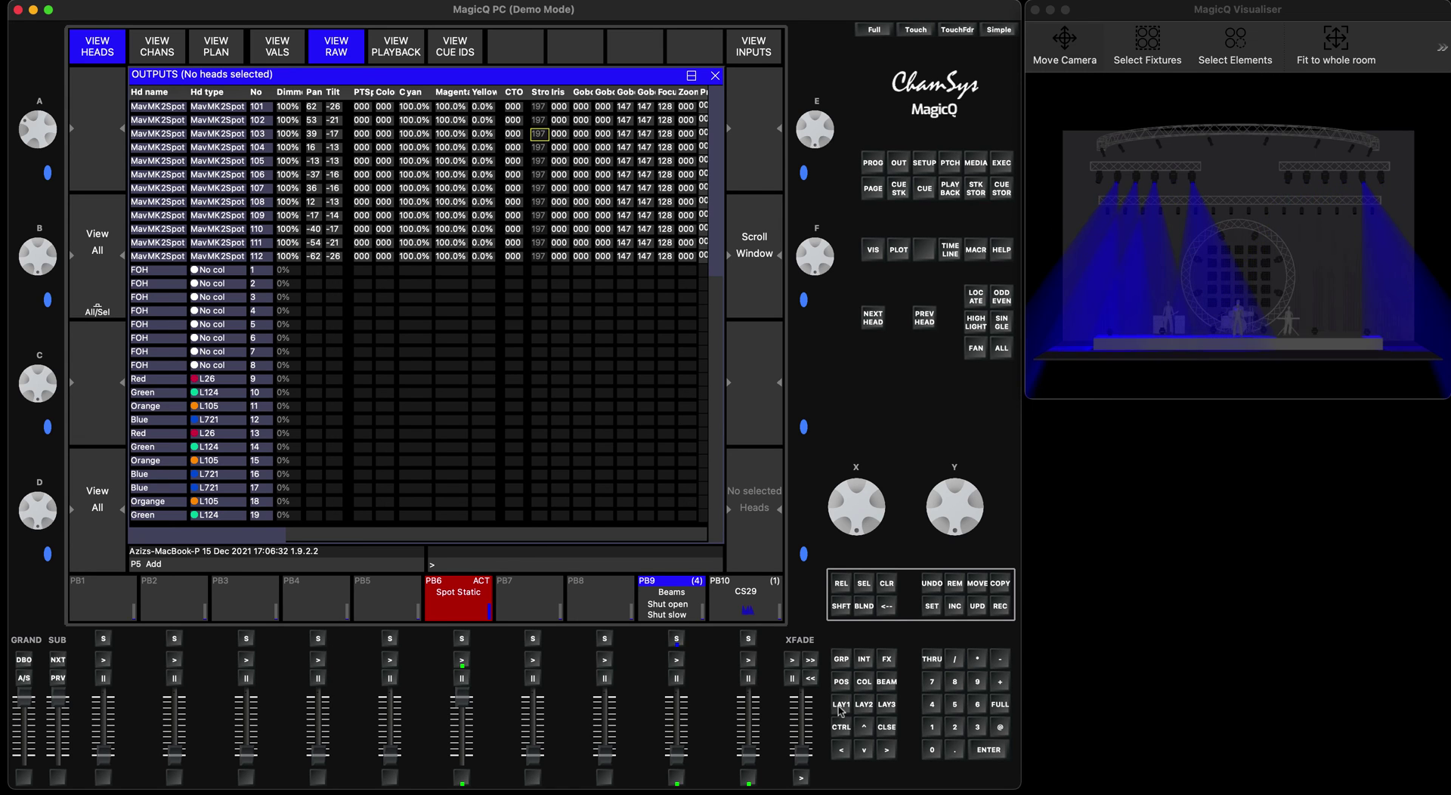
# Jump PB9 to Shut fast and release, then to Shut open and release, confirming strobe rests at 005
pyautogui.click(678, 680)
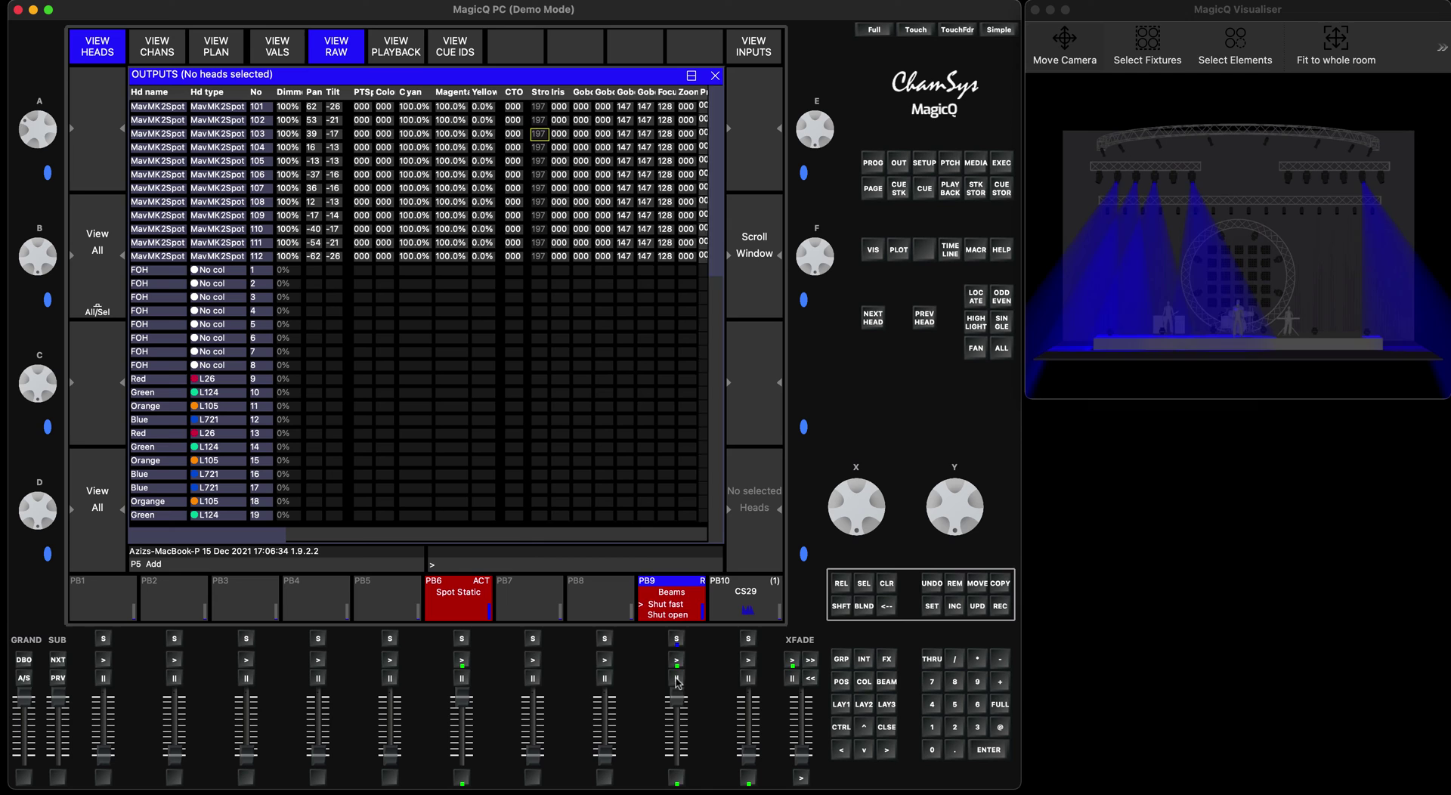
pyautogui.click(676, 776)
pyautogui.click(676, 759)
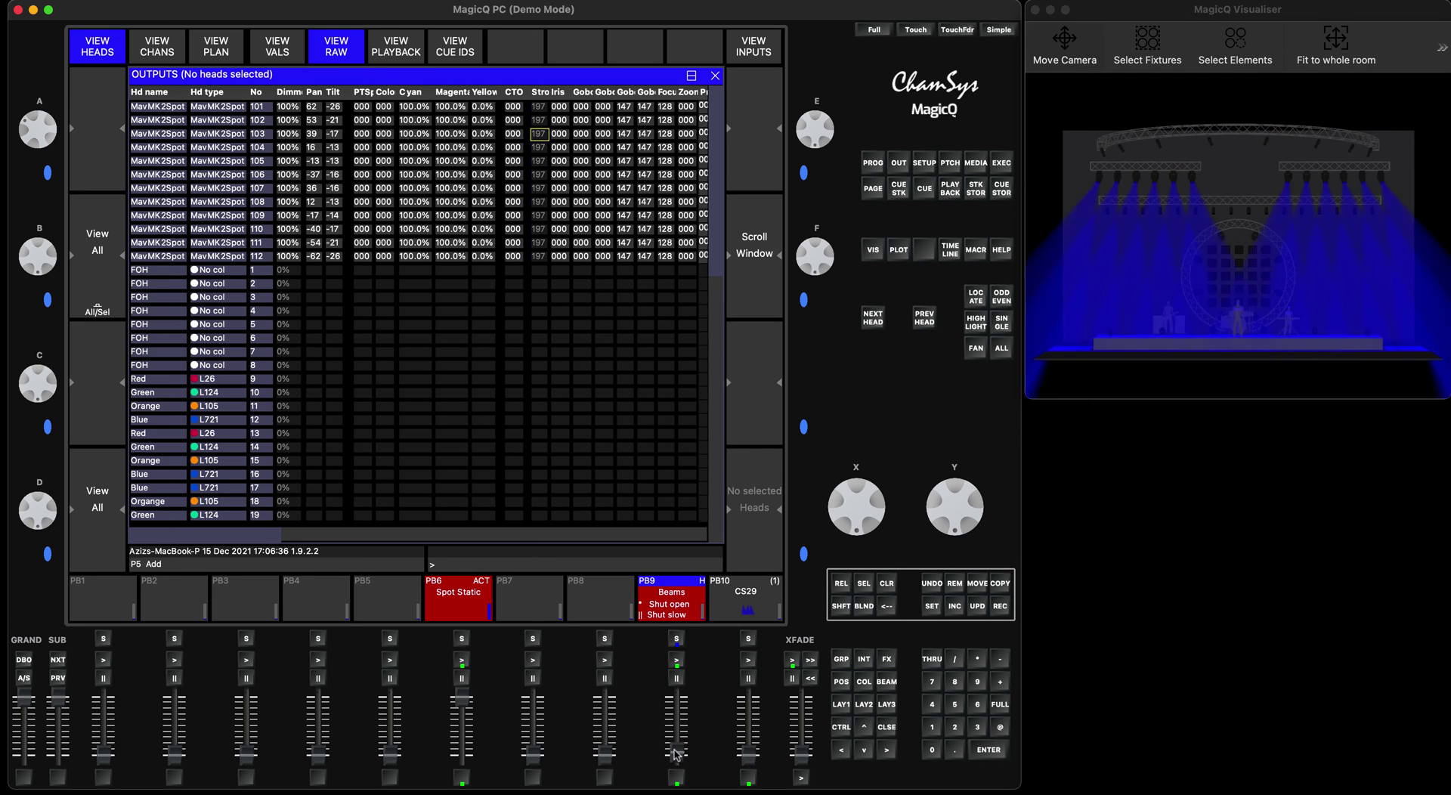
pyautogui.click(676, 778)
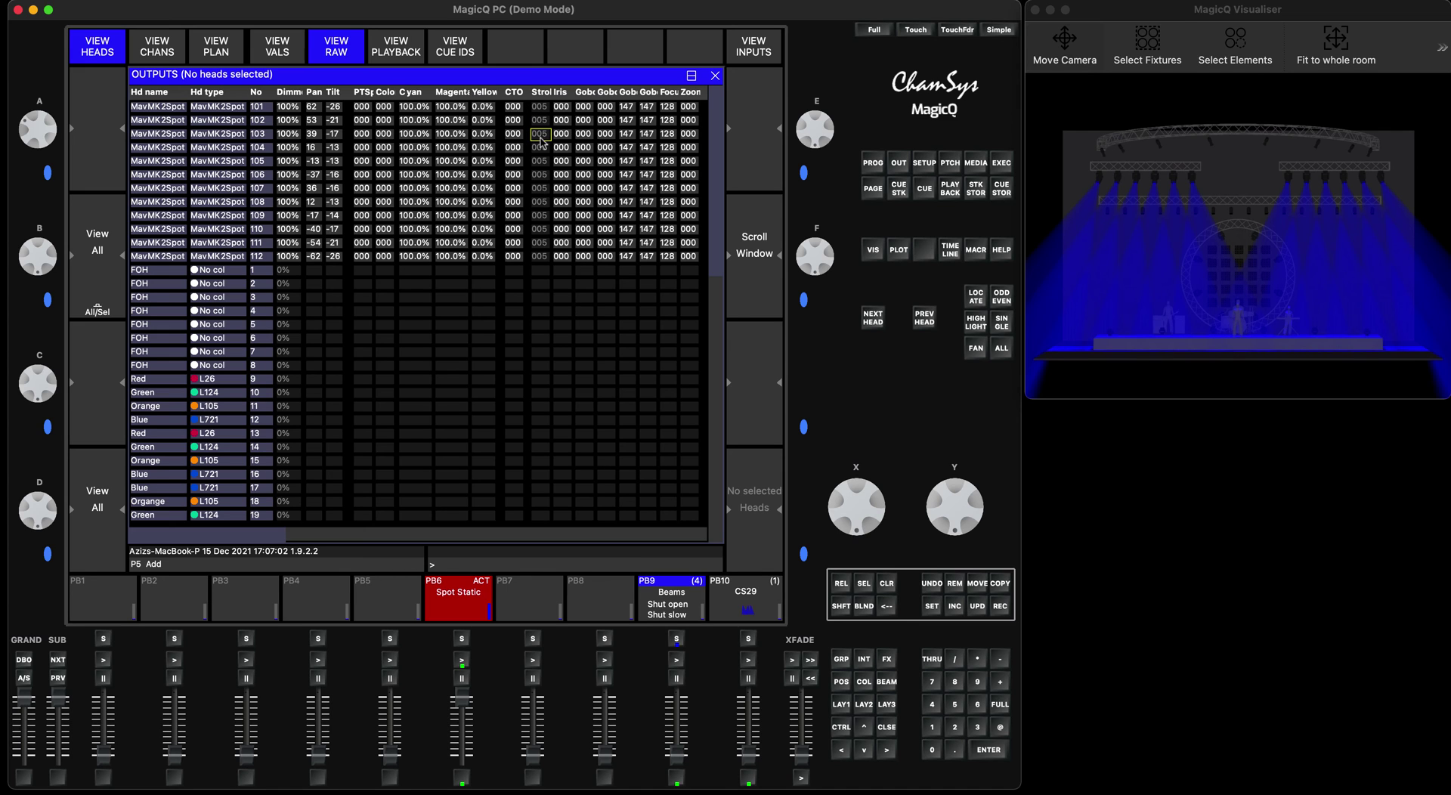
# Close the open windows, select the MavMK2Spot group and apply the B59 Shut open palette
pyautogui.click(888, 734)
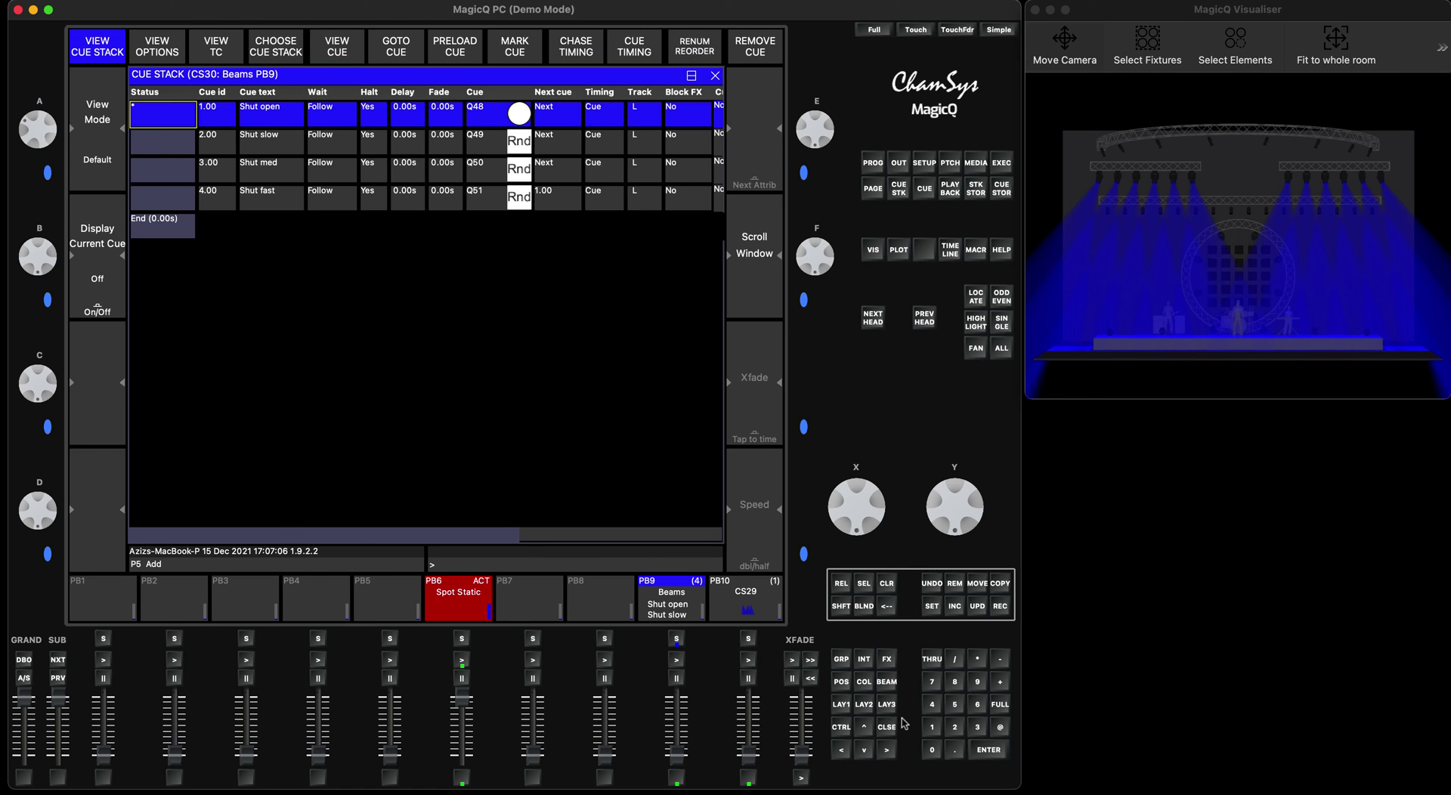
pyautogui.click(892, 729)
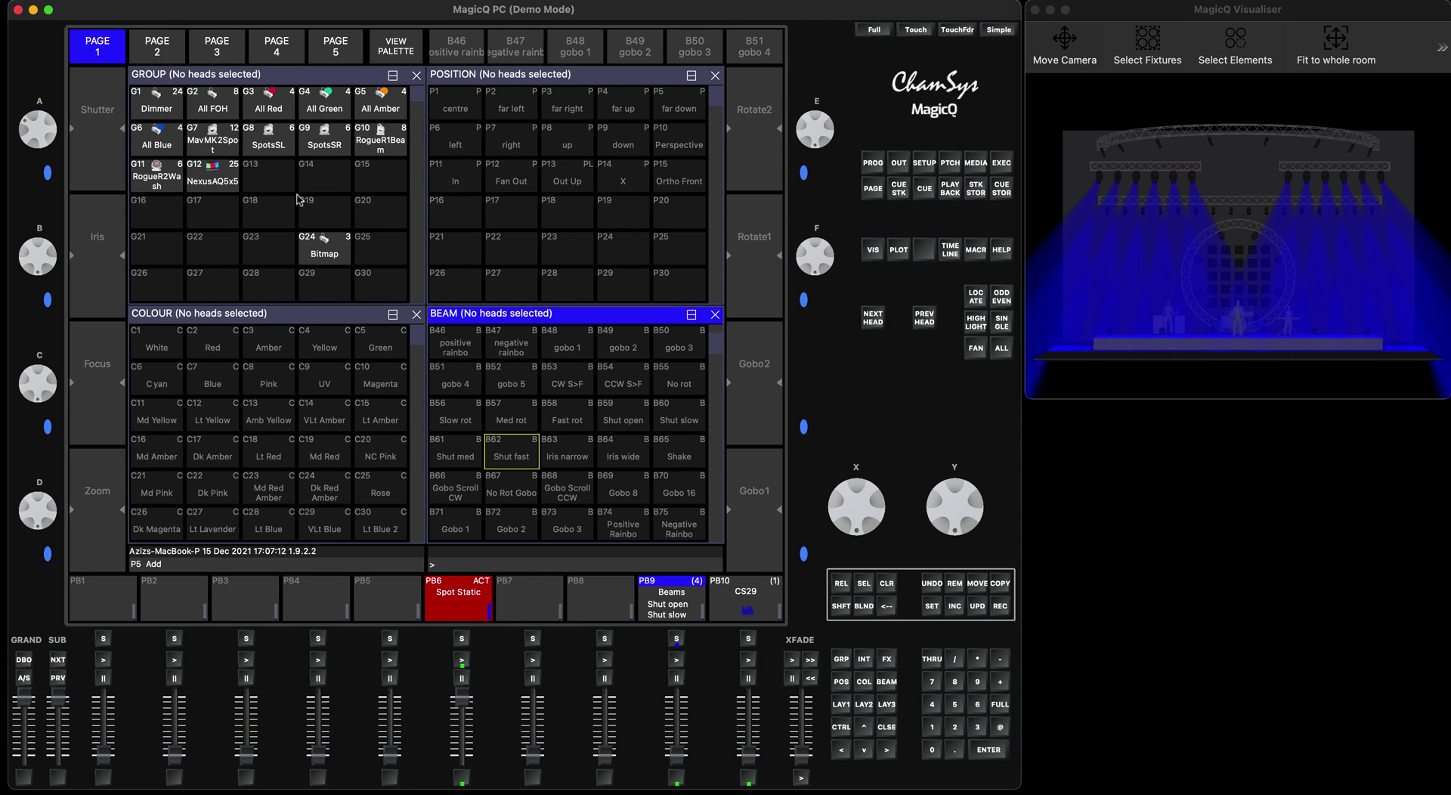
pyautogui.click(210, 151)
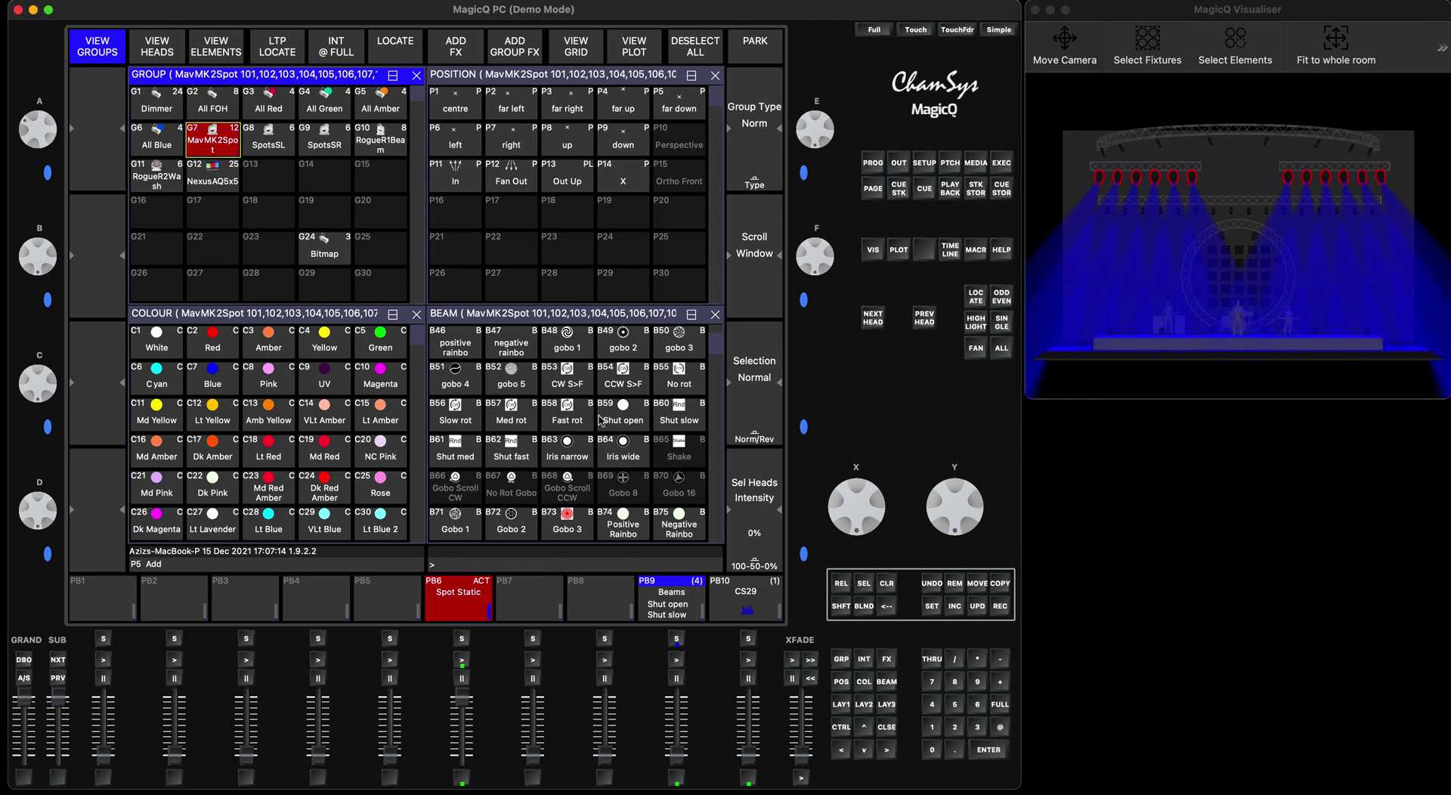
pyautogui.click(629, 421)
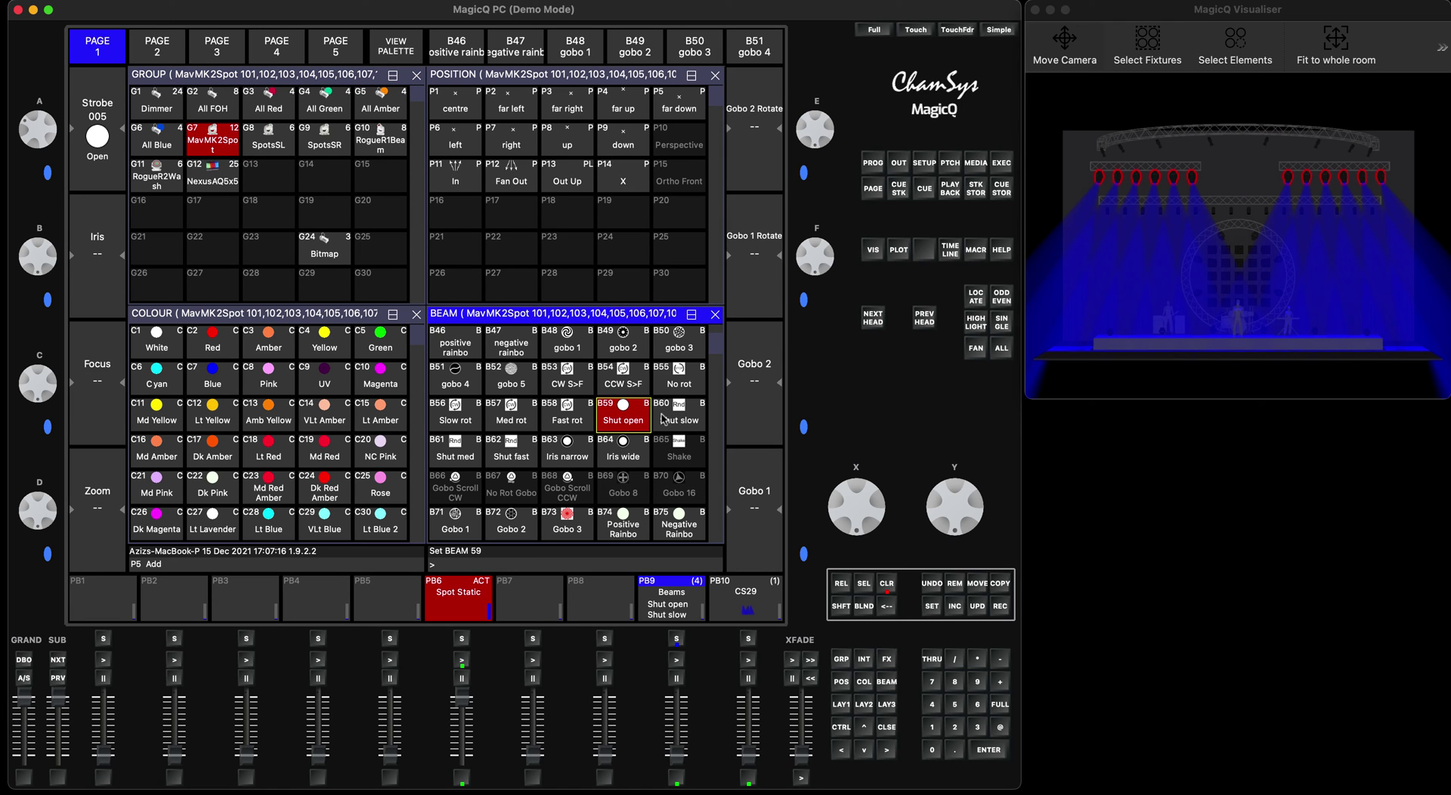
# Record-merge Shut open into PB6's Spot Static cue, clear the programmer and re-fire PB6
pyautogui.click(840, 606)
pyautogui.click(1000, 609)
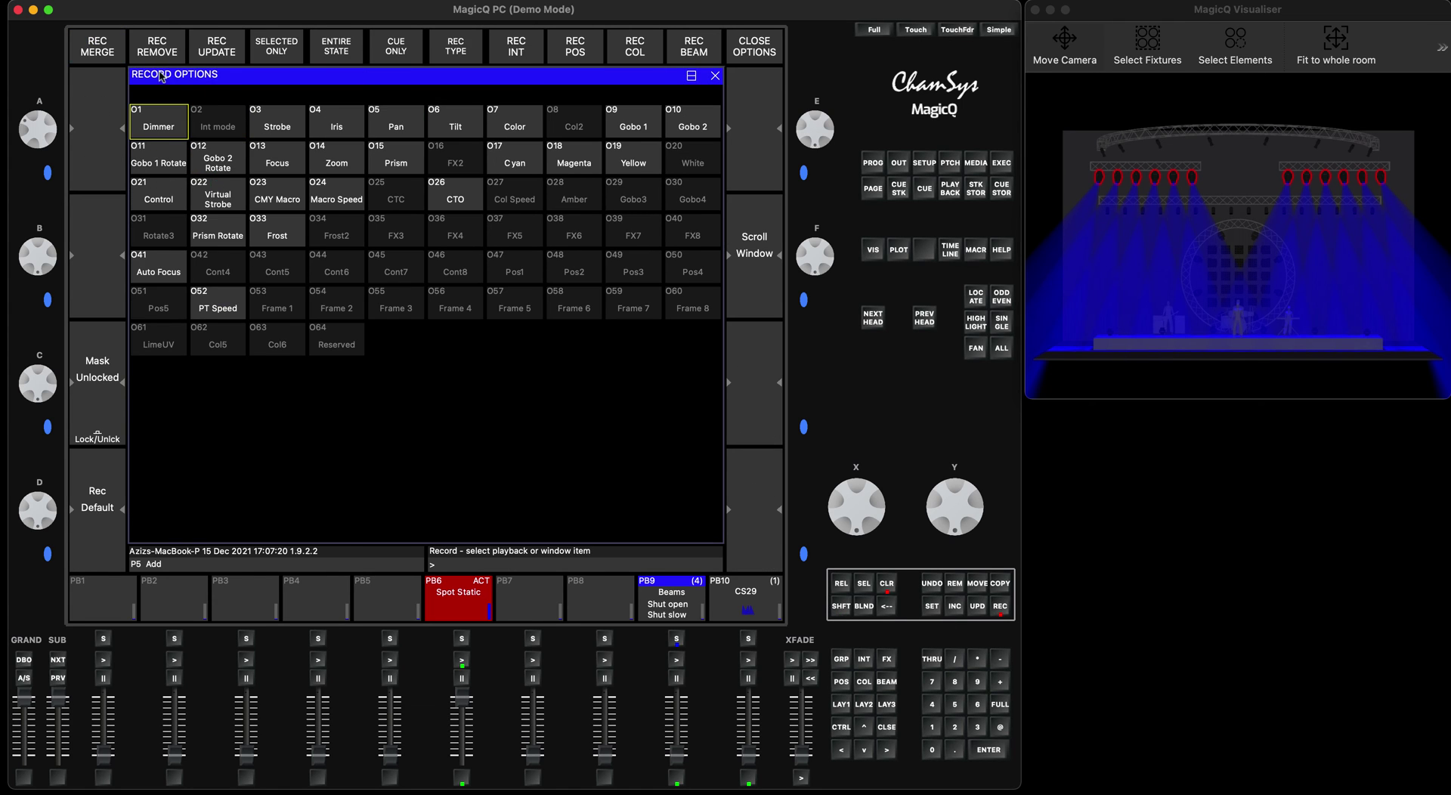
pyautogui.click(102, 47)
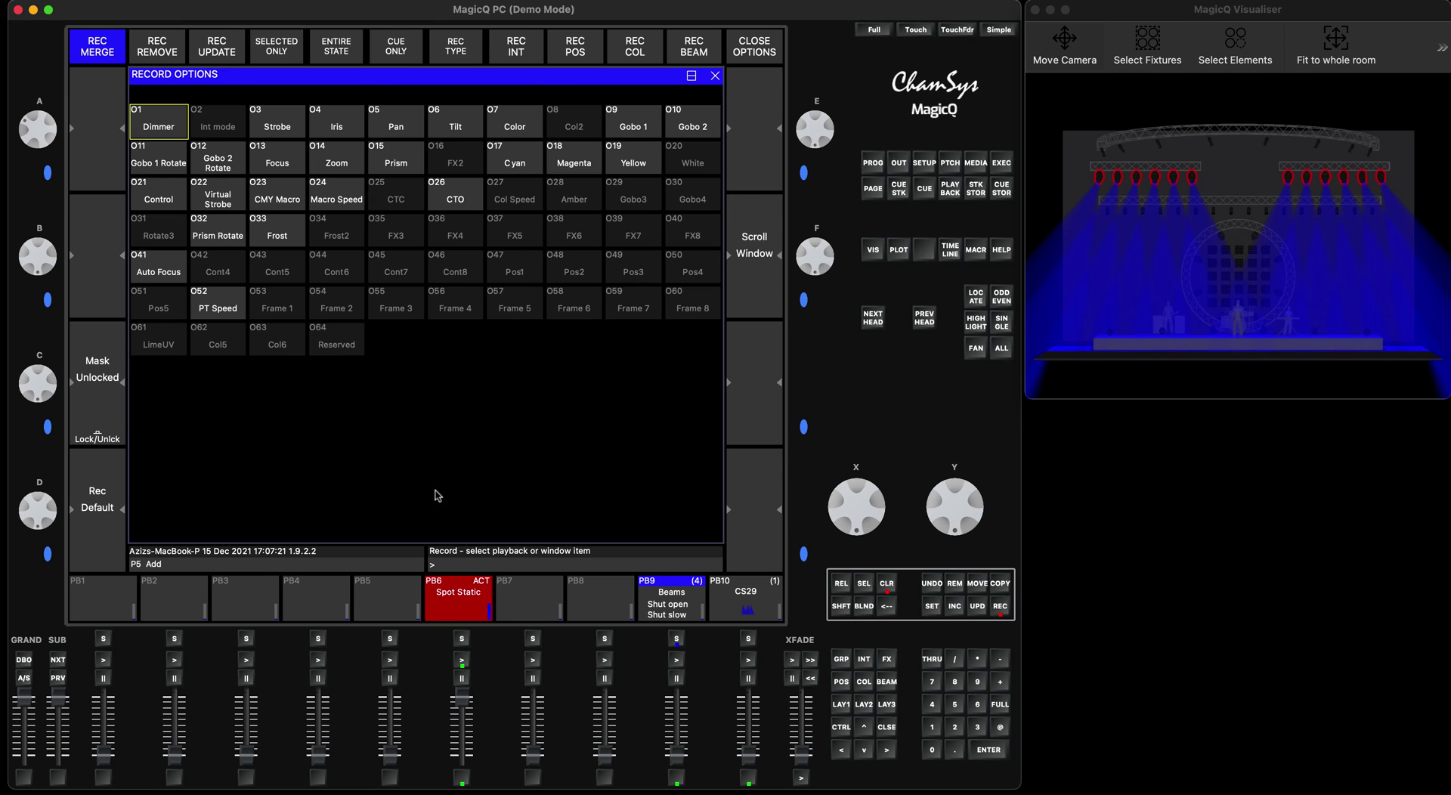
pyautogui.click(461, 643)
pyautogui.hotkey('ctrl', 'BackSpace')
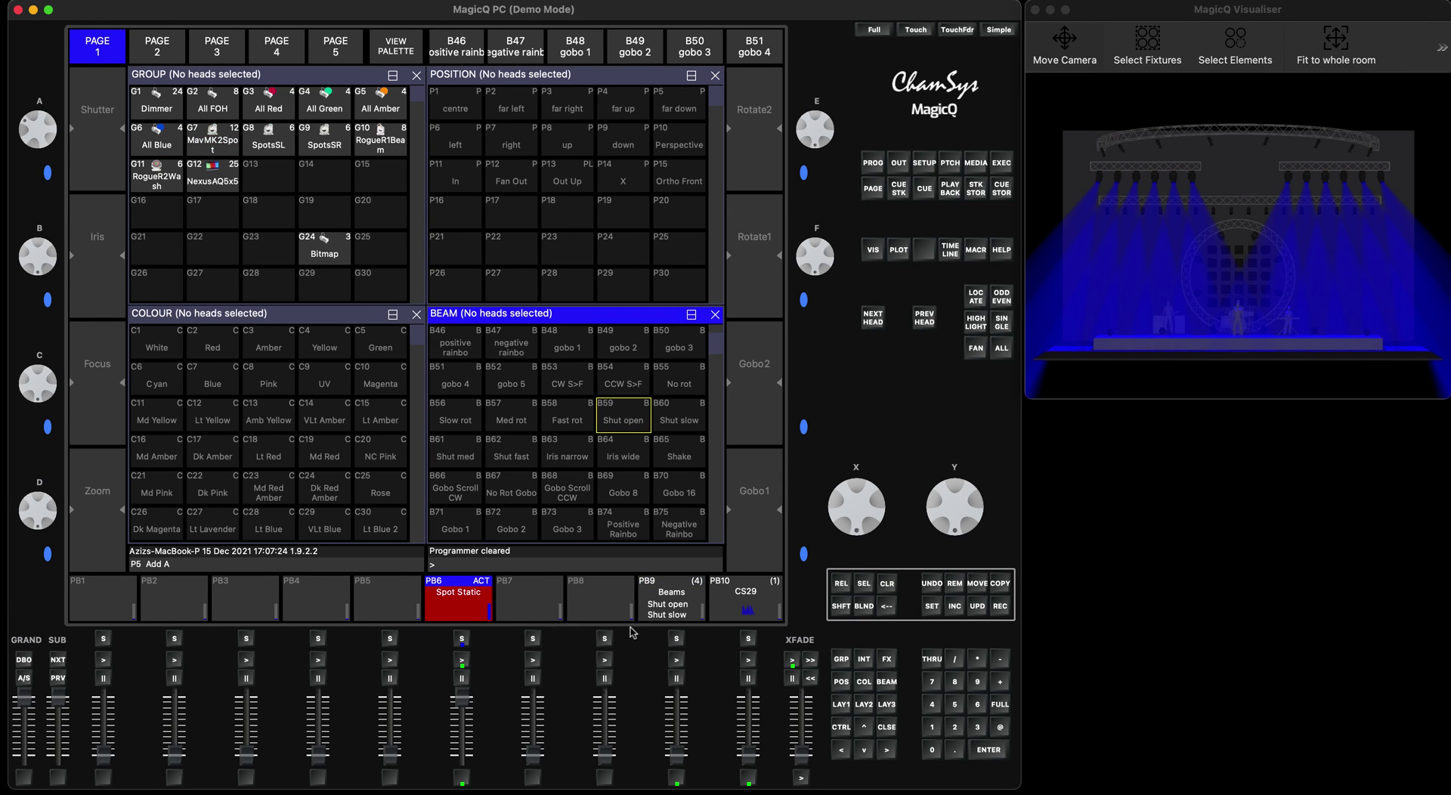
pyautogui.moveTo(464, 712)
pyautogui.mouseDown()
pyautogui.moveTo(462, 760)
pyautogui.moveTo(463, 699)
pyautogui.mouseUp()
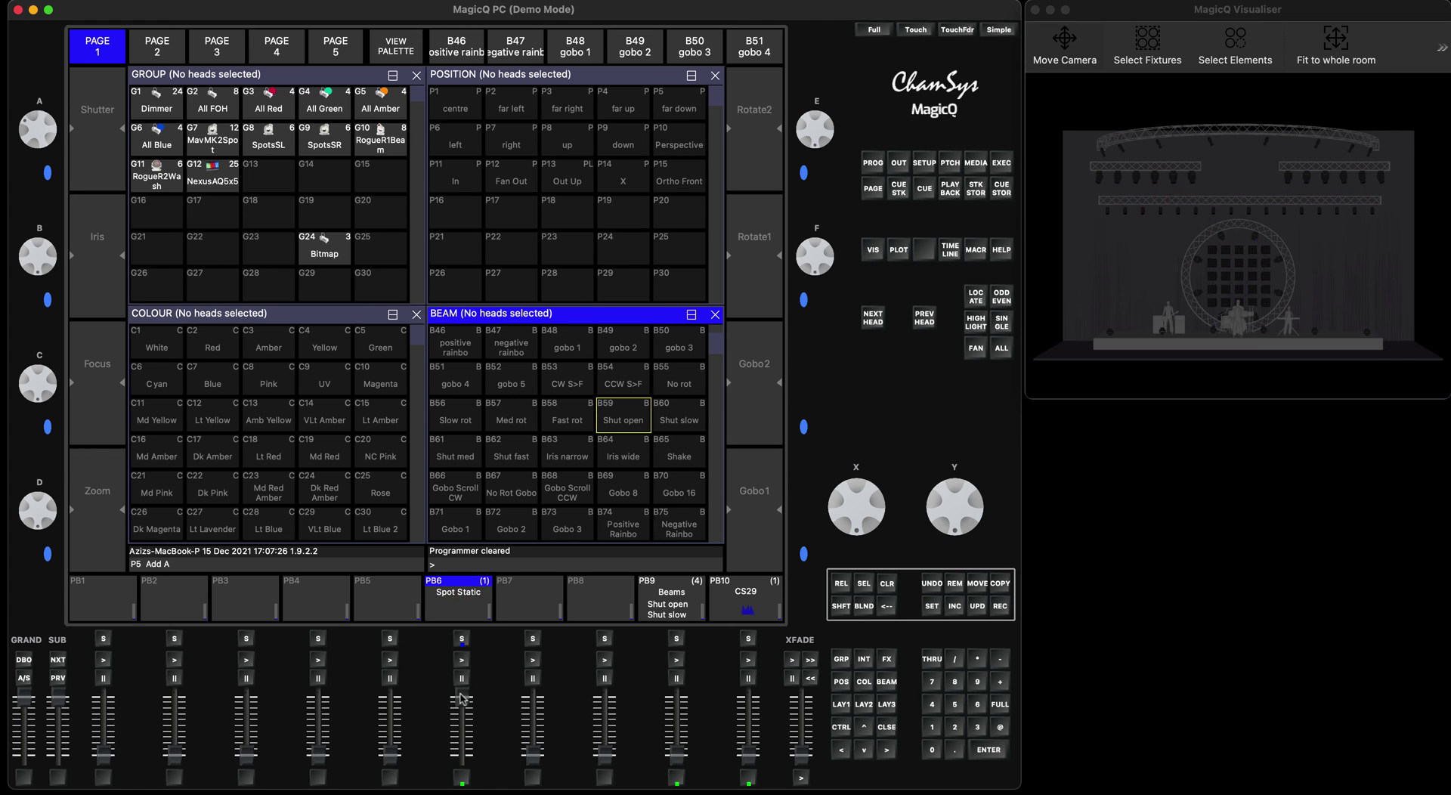
# With the outputs view open, adjust PB9's fader, then select PB6 and fade Spot Static out to darkness
pyautogui.click(898, 164)
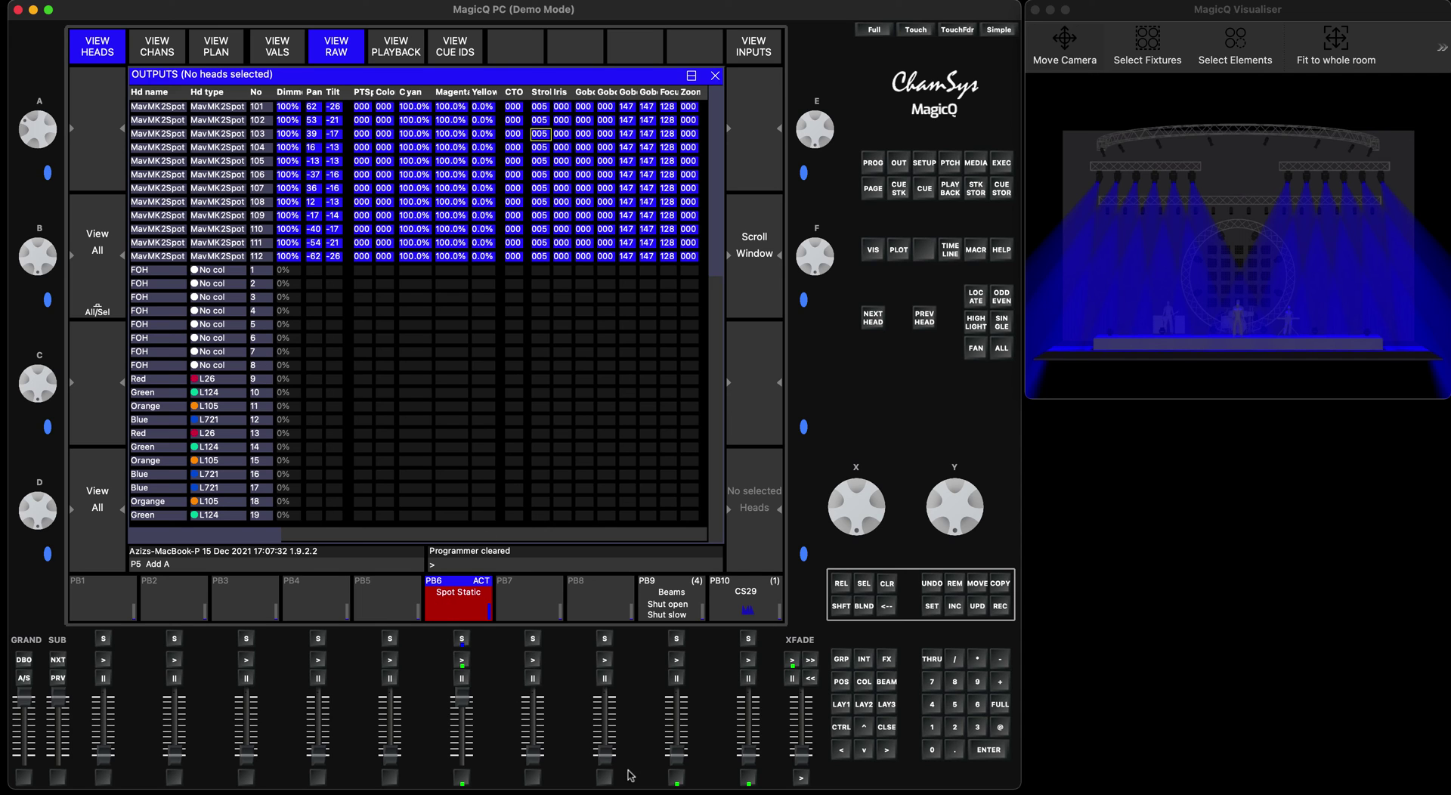
pyautogui.moveTo(679, 759)
pyautogui.mouseDown()
pyautogui.moveTo(676, 697)
pyautogui.moveTo(674, 780)
pyautogui.mouseUp()
pyautogui.click(462, 641)
pyautogui.moveTo(460, 697); pyautogui.dragTo(461, 756)
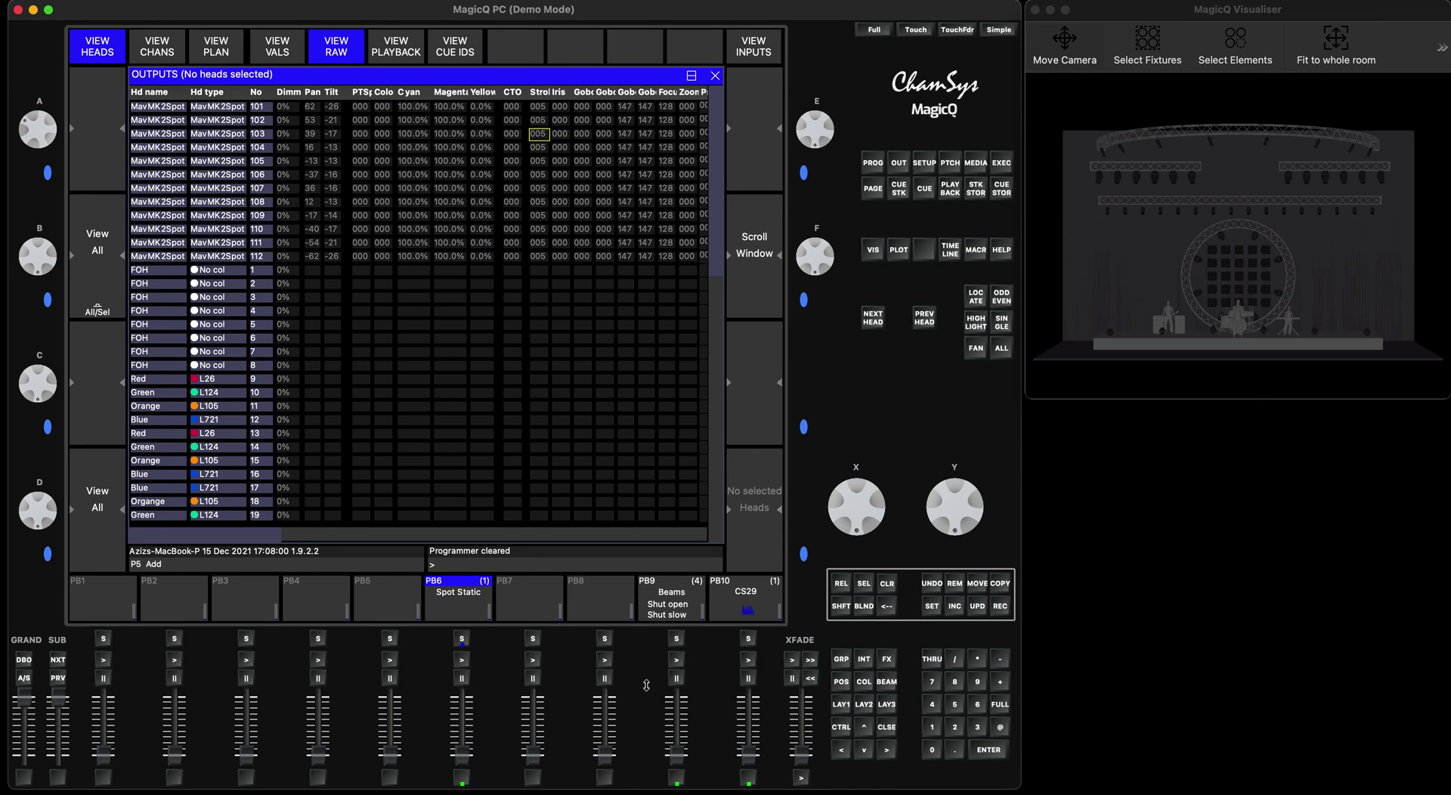
# Remove the Strobe column from Spot Static cue Q27 in PB6's stack and close the cue views
pyautogui.click(888, 728)
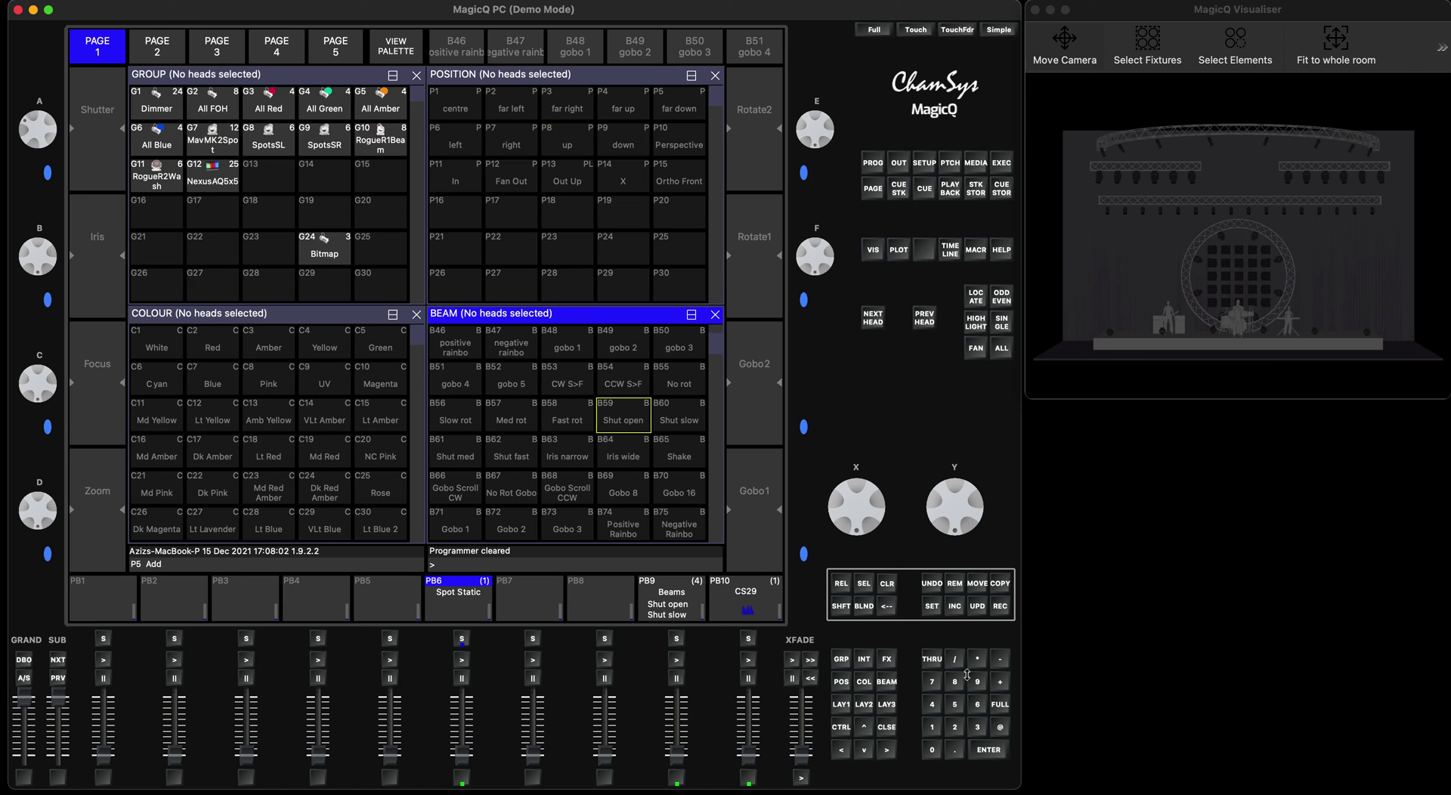
pyautogui.click(461, 641)
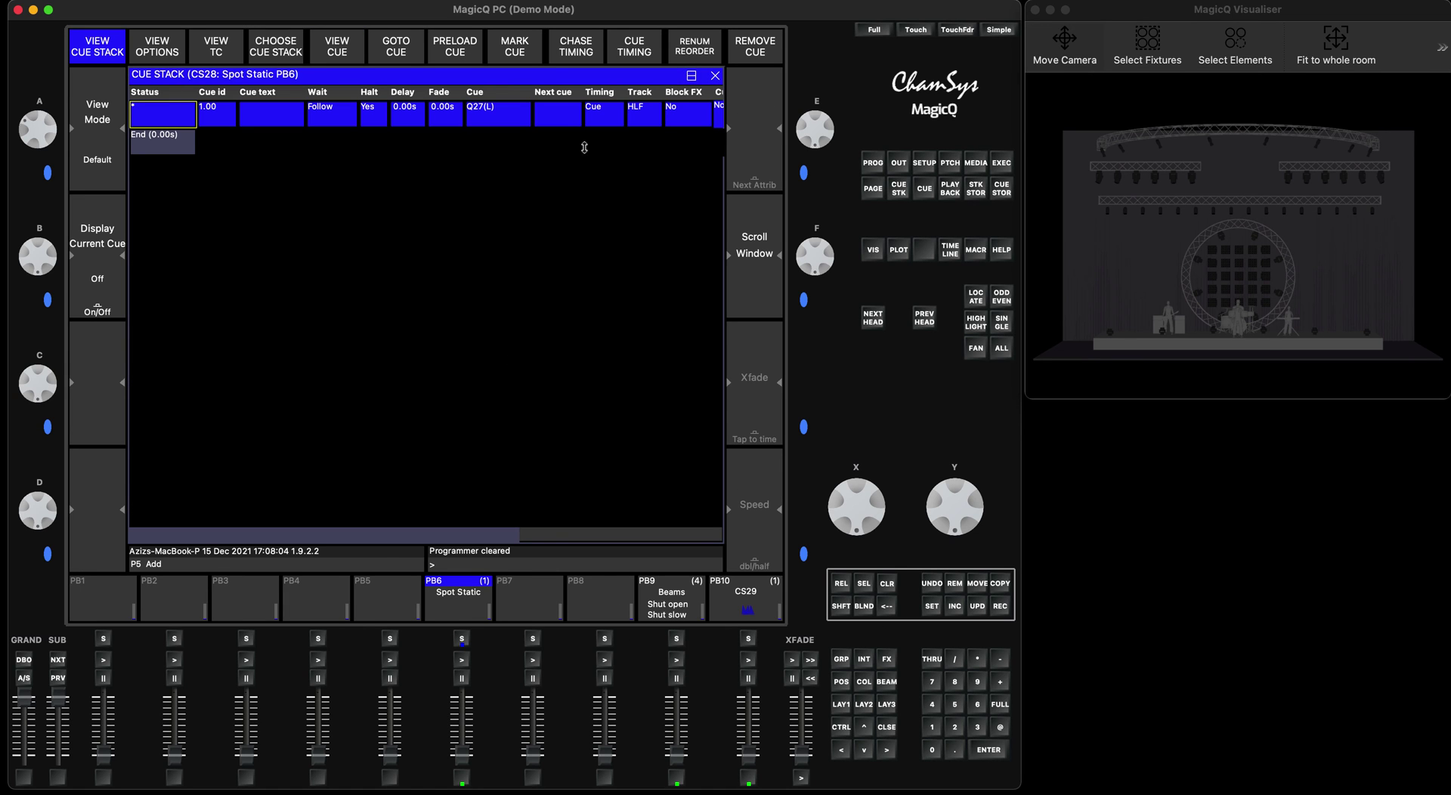
pyautogui.click(341, 51)
pyautogui.click(666, 92)
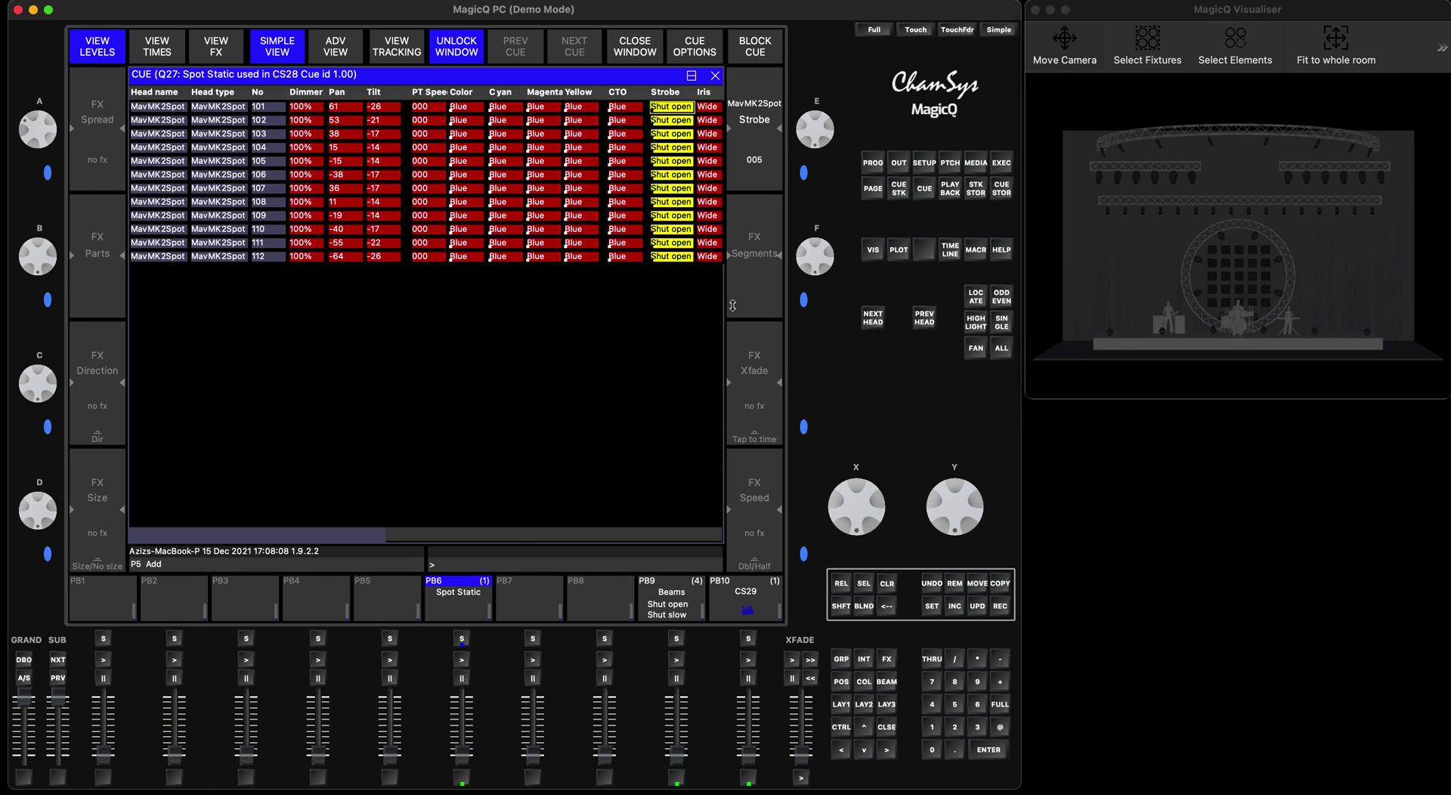
pyautogui.click(954, 582)
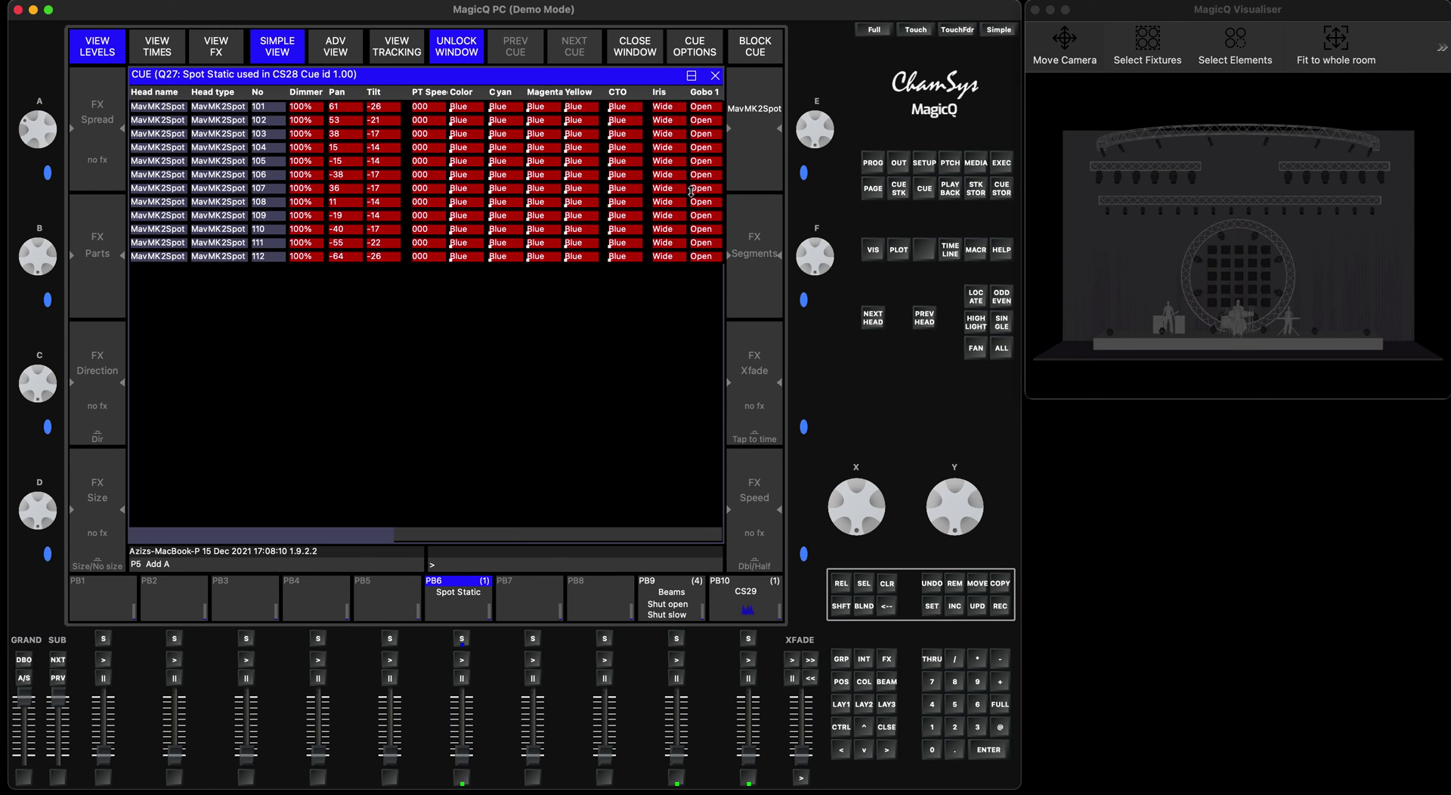
pyautogui.click(886, 727)
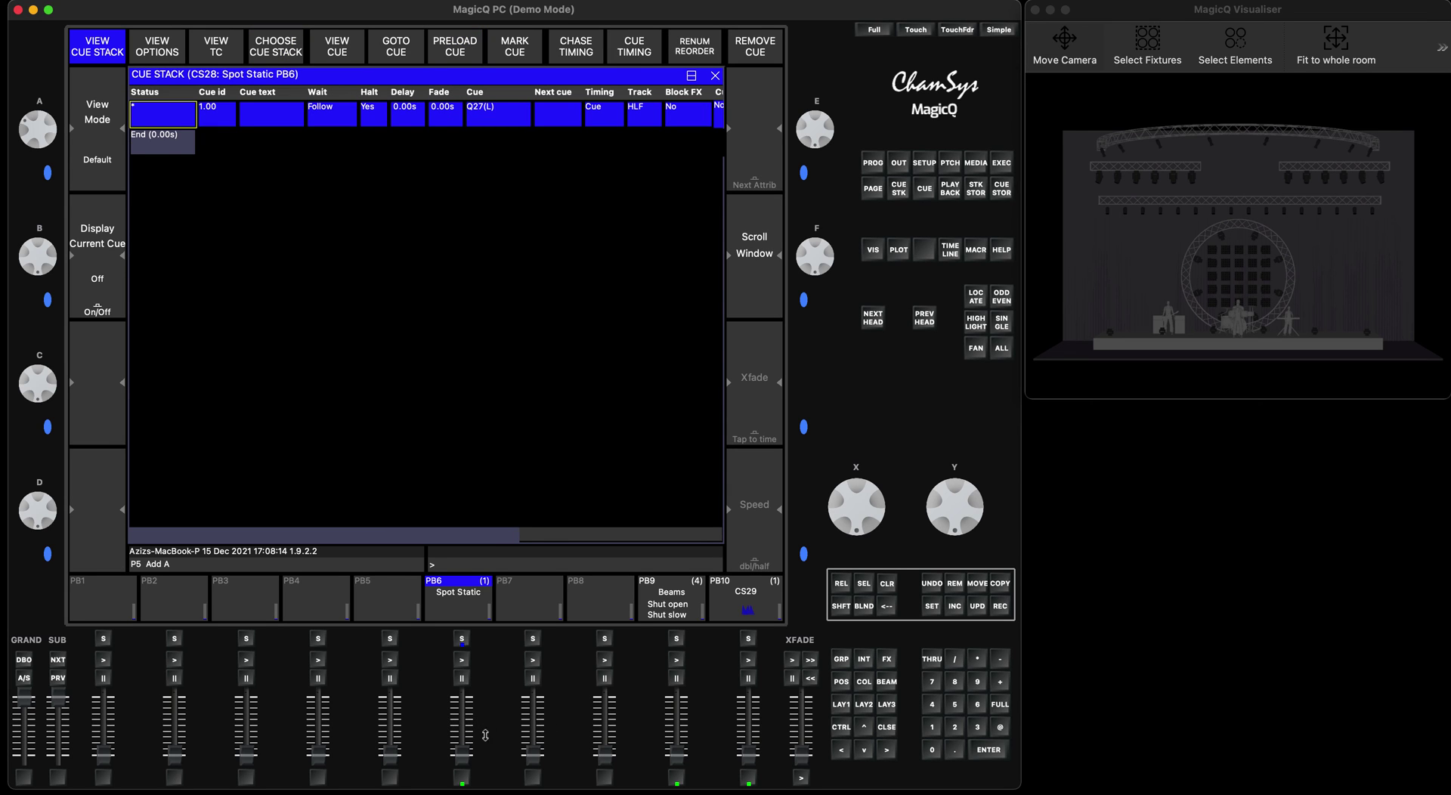
pyautogui.click(462, 641)
pyautogui.click(886, 728)
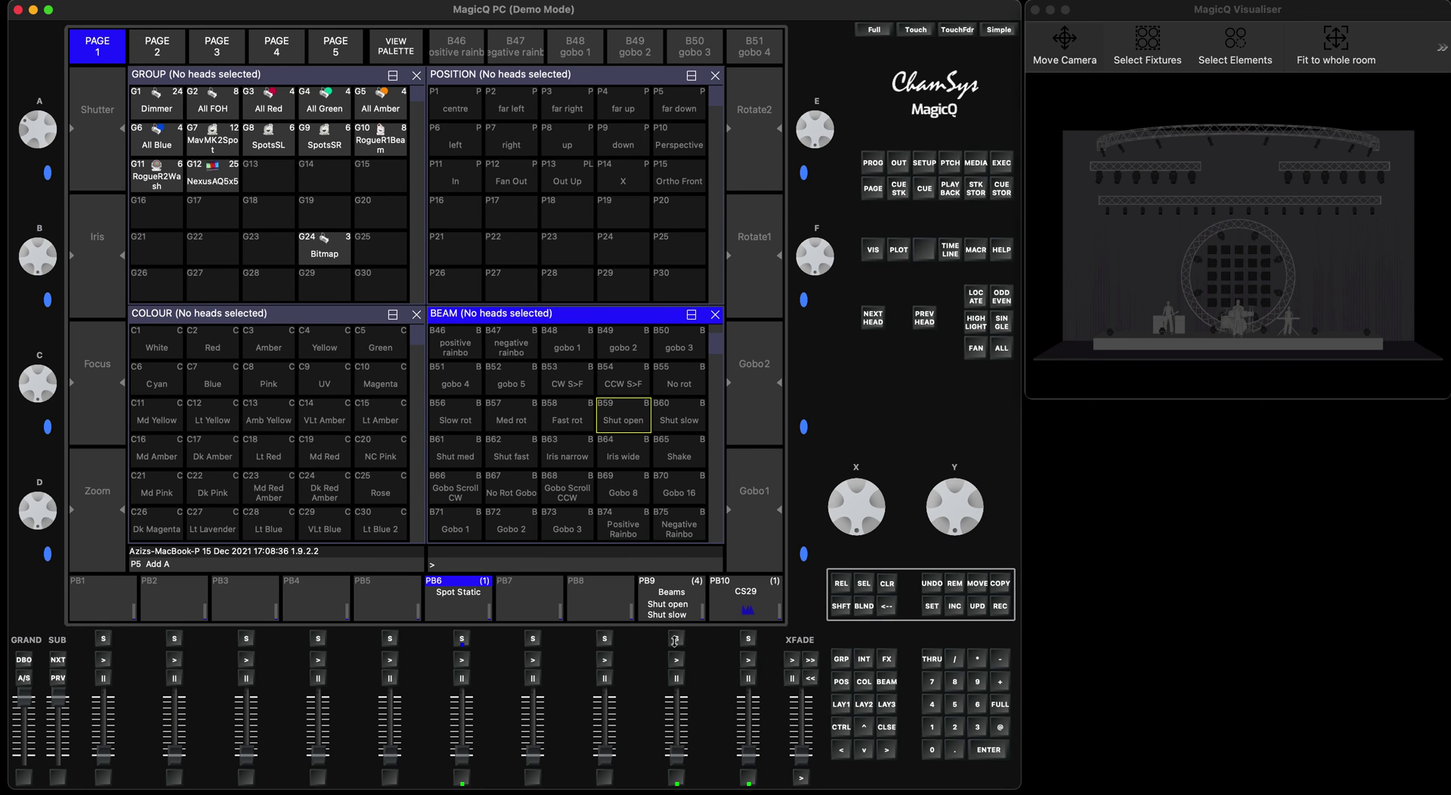
# Enable the 'Fader releases stack' option in PB9's Beams stack options
pyautogui.doubleClick(674, 639)
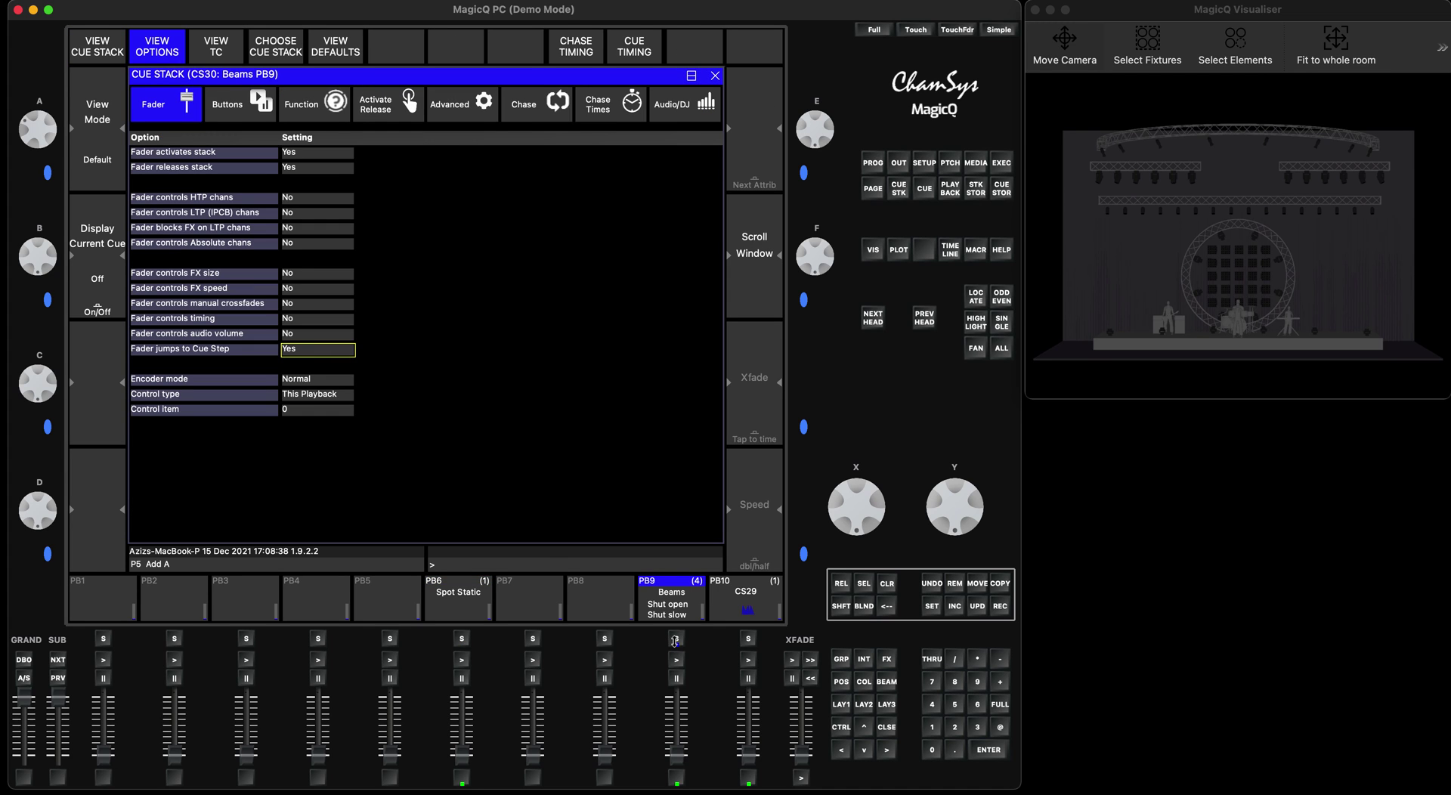
pyautogui.click(286, 168)
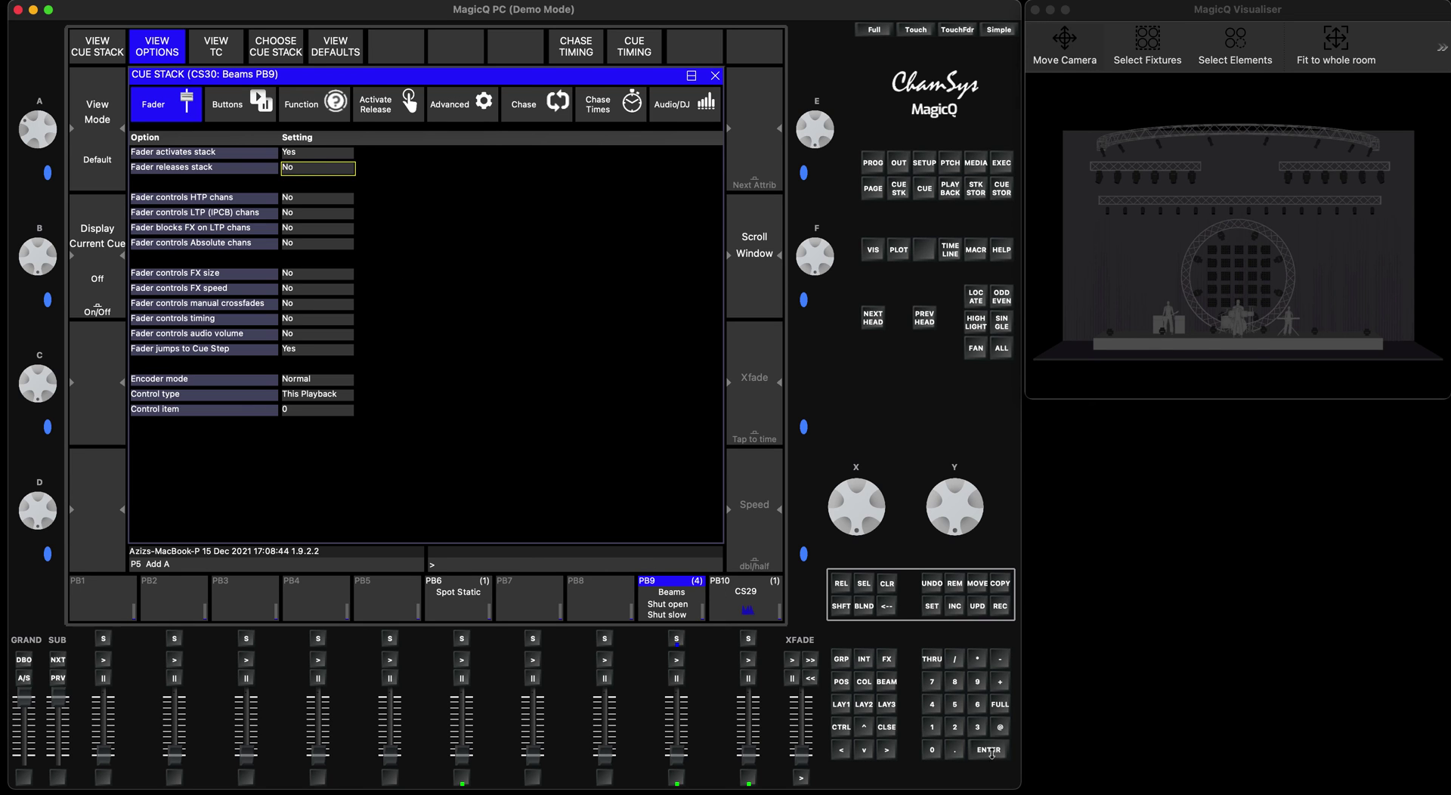
pyautogui.click(676, 639)
# Raise PB9 to cue 1 Shut open and PB6 Spot Static for blue stage light, then release PB9
pyautogui.moveTo(677, 756); pyautogui.dragTo(676, 694)
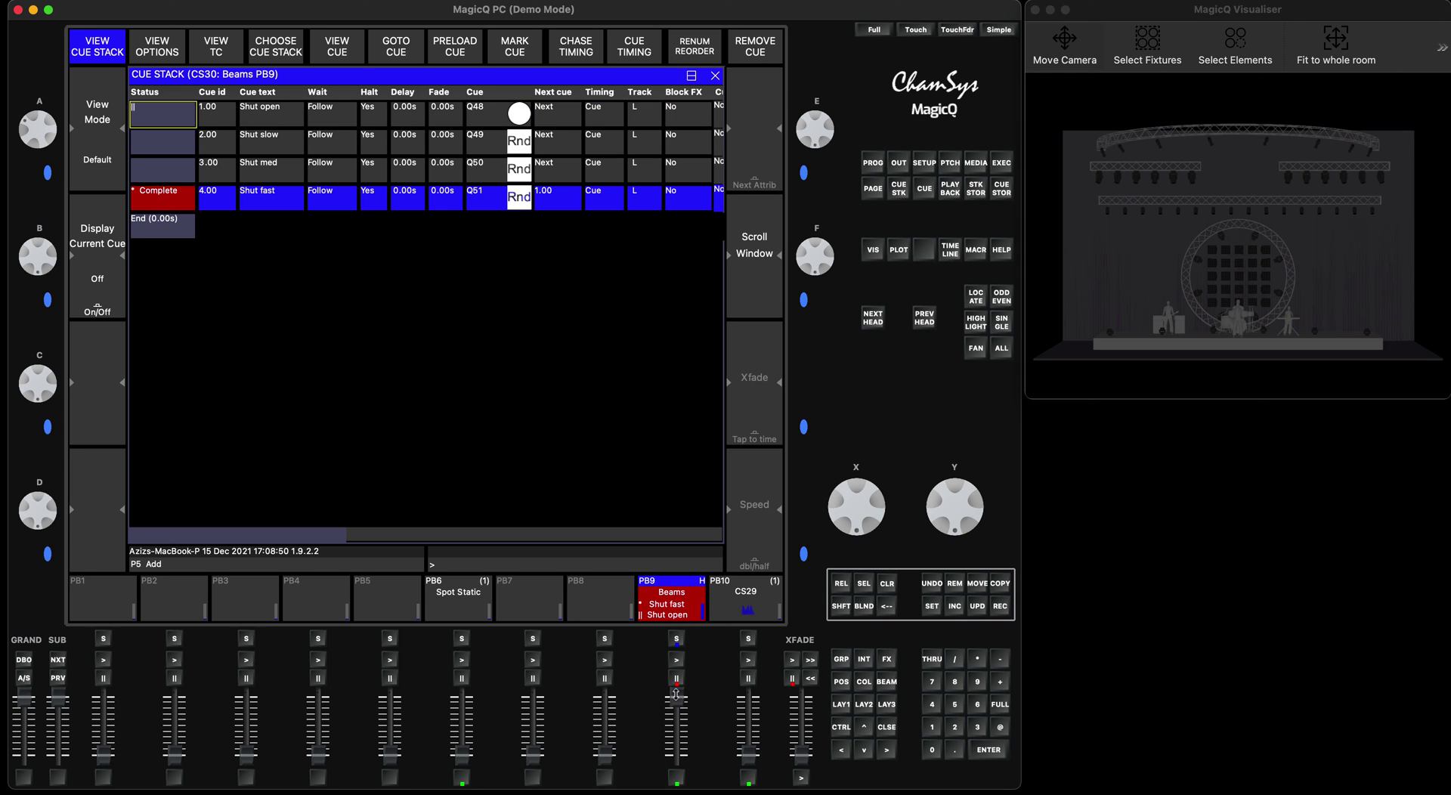
pyautogui.moveTo(462, 754); pyautogui.dragTo(462, 706)
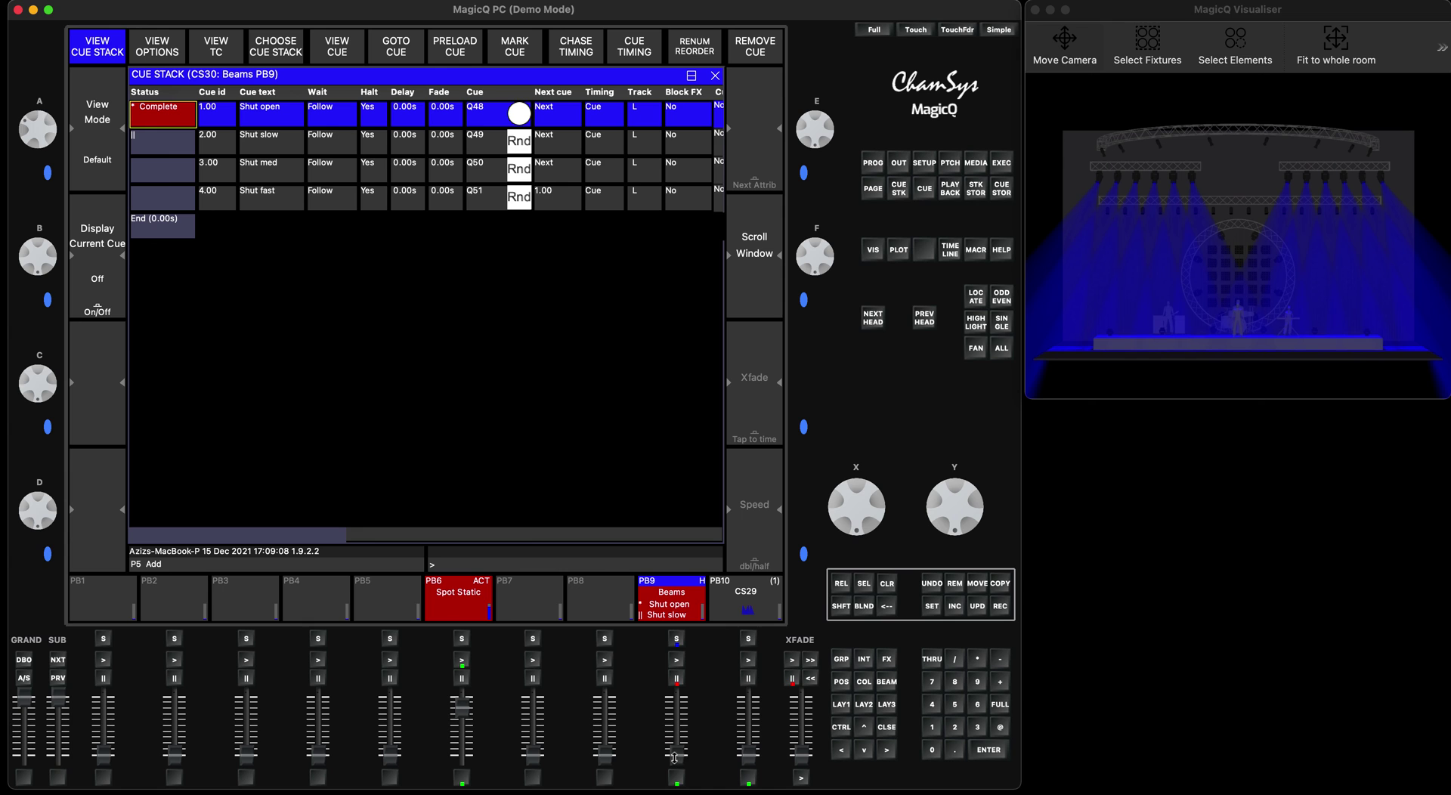
pyautogui.click(843, 582)
# Close the cue stack, show the Outputs view, and raise PB6 to full
pyautogui.click(890, 728)
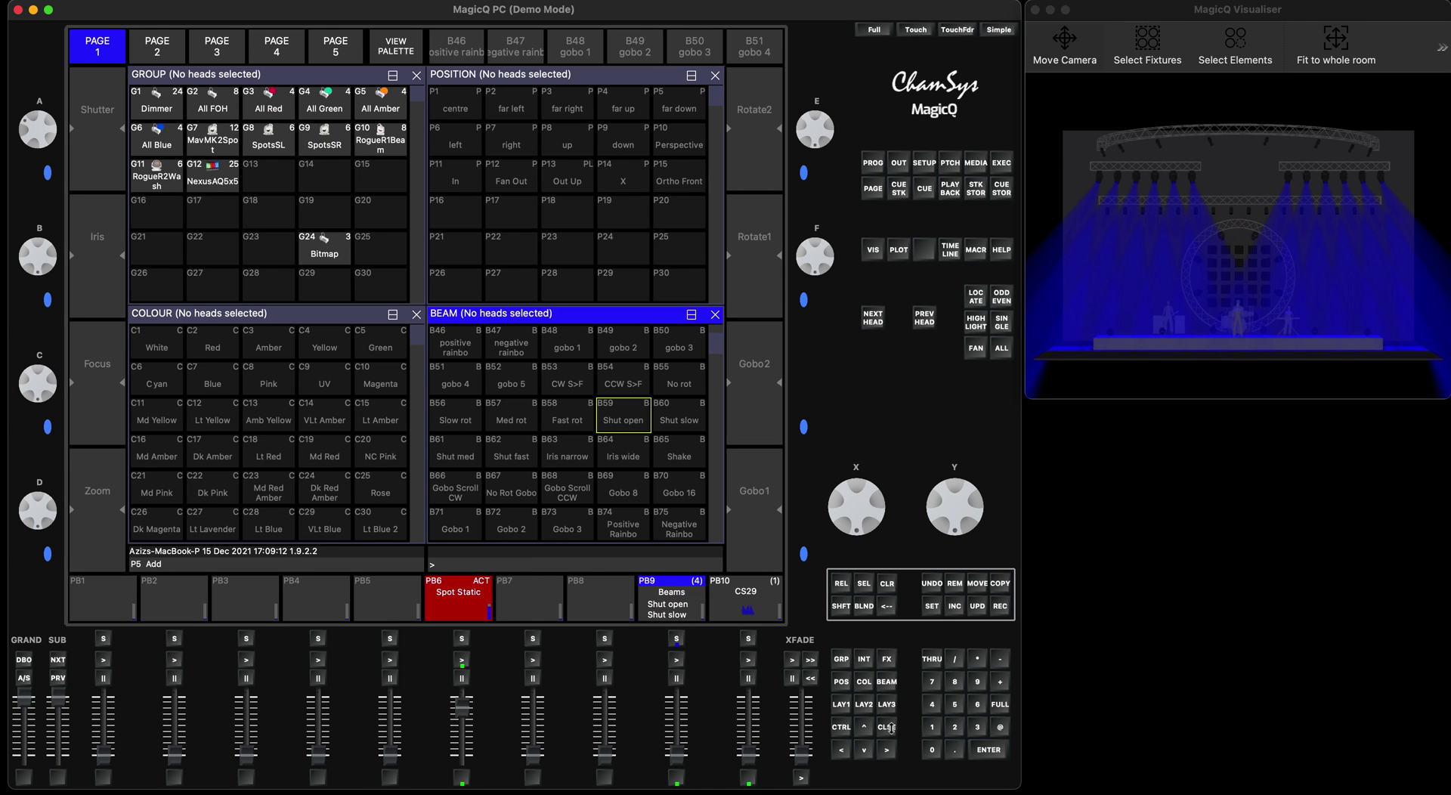
pyautogui.click(900, 161)
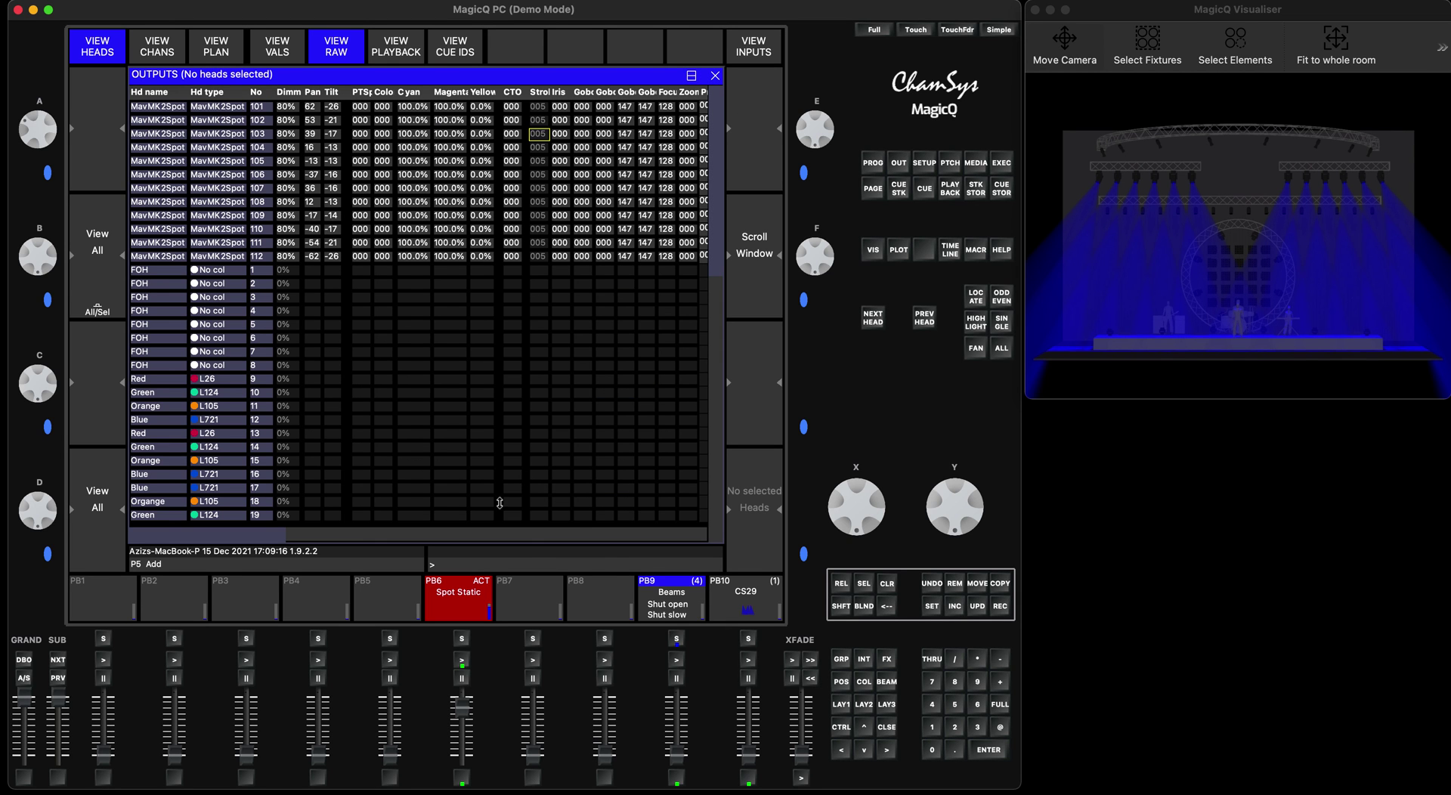
pyautogui.moveTo(461, 711); pyautogui.dragTo(461, 695)
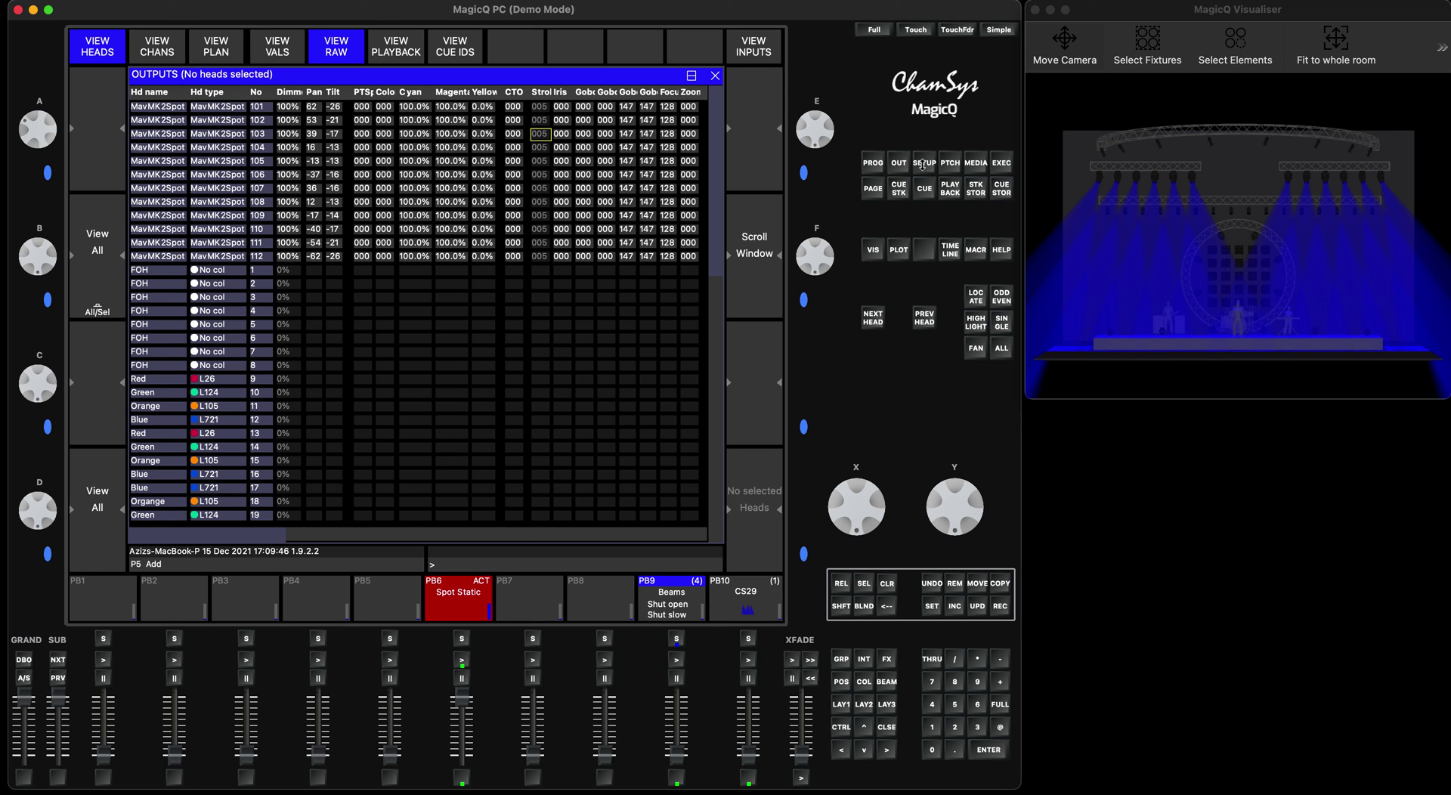
# Set Unused chans return to defaults to 'Yes,all heads' in Setup's Prog tab
pyautogui.click(925, 163)
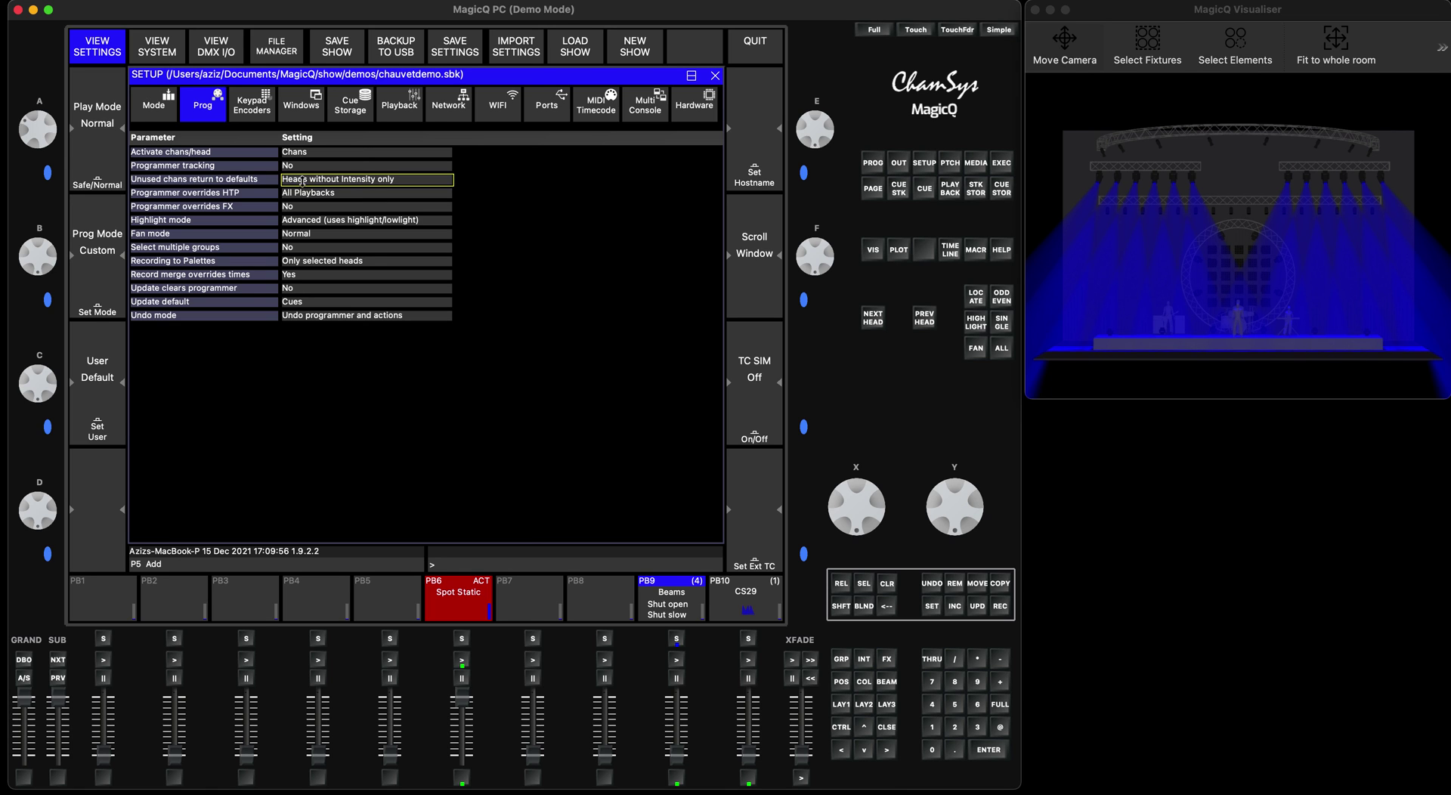
pyautogui.click(311, 181)
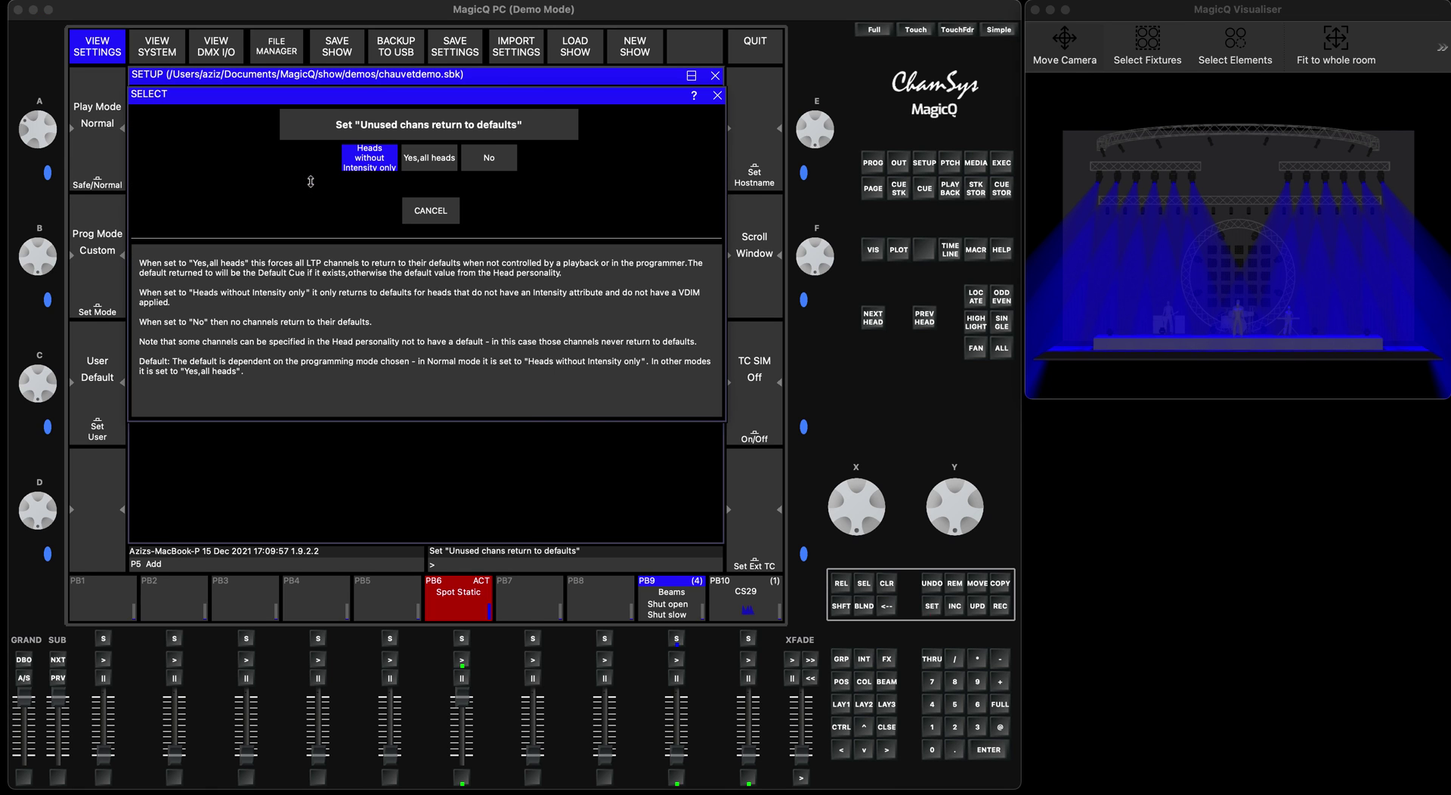
pyautogui.click(428, 160)
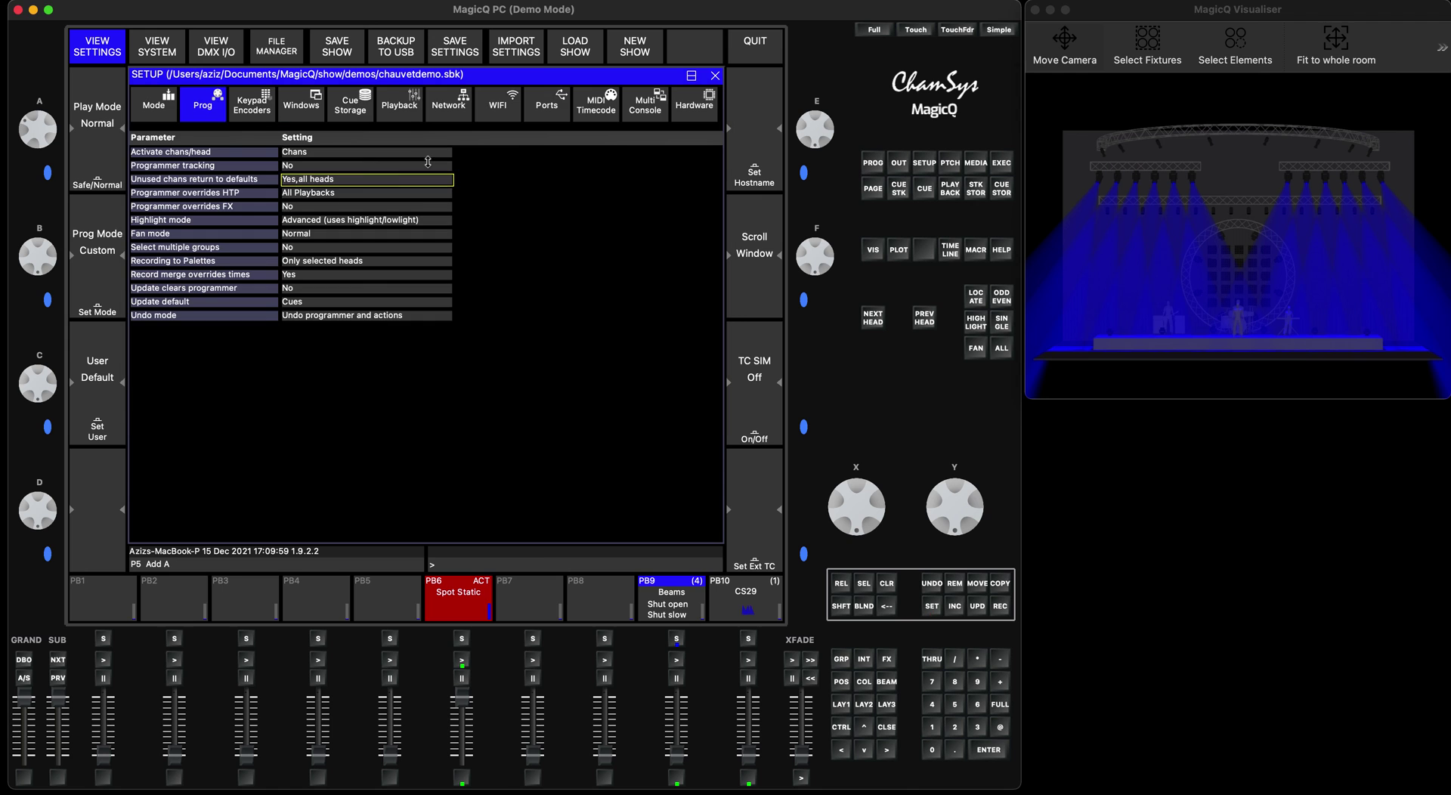
pyautogui.click(886, 727)
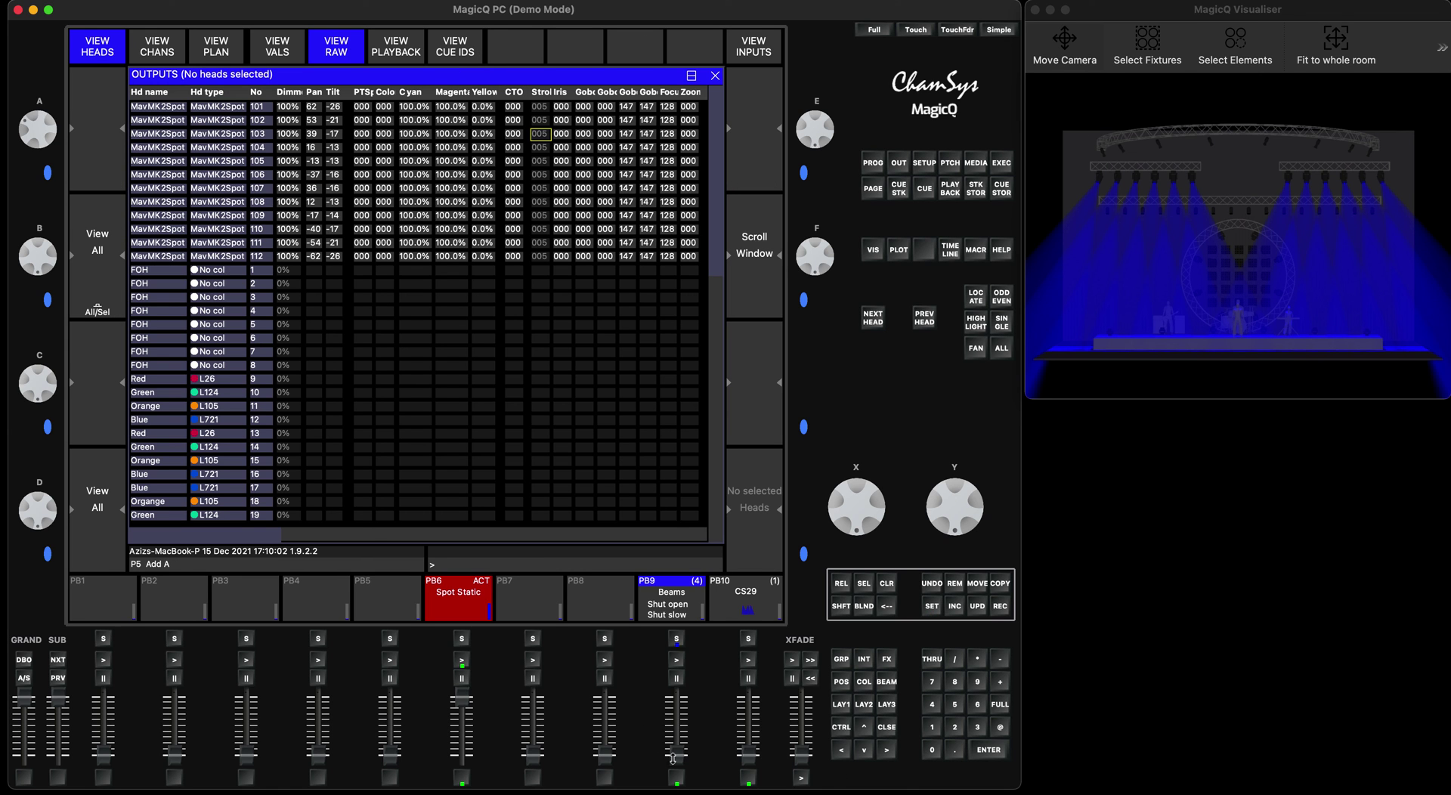
# Run PB9 up and back down to test the shutter release, then view Cue Store
pyautogui.moveTo(675, 758); pyautogui.dragTo(675, 703)
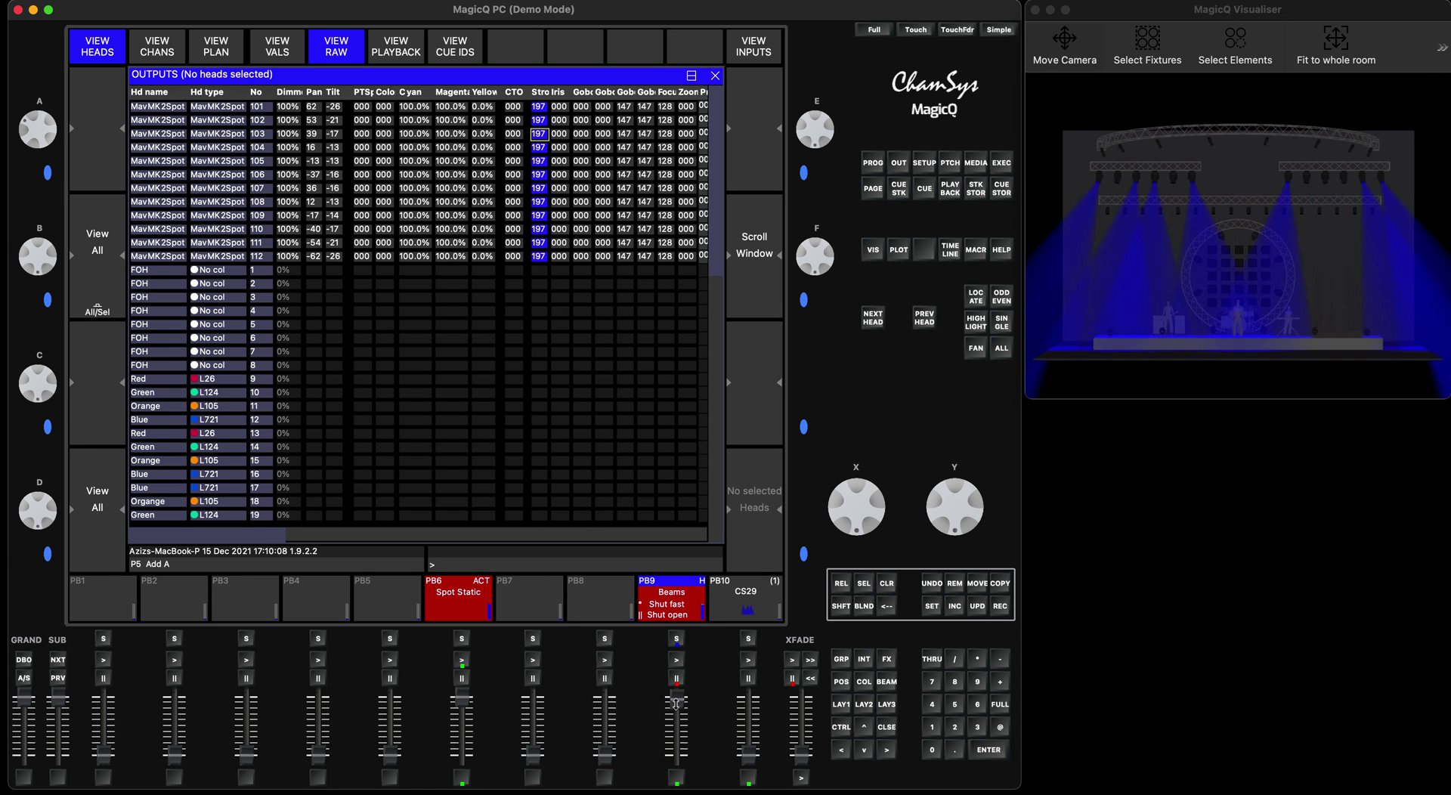
pyautogui.moveTo(676, 710); pyautogui.dragTo(672, 743)
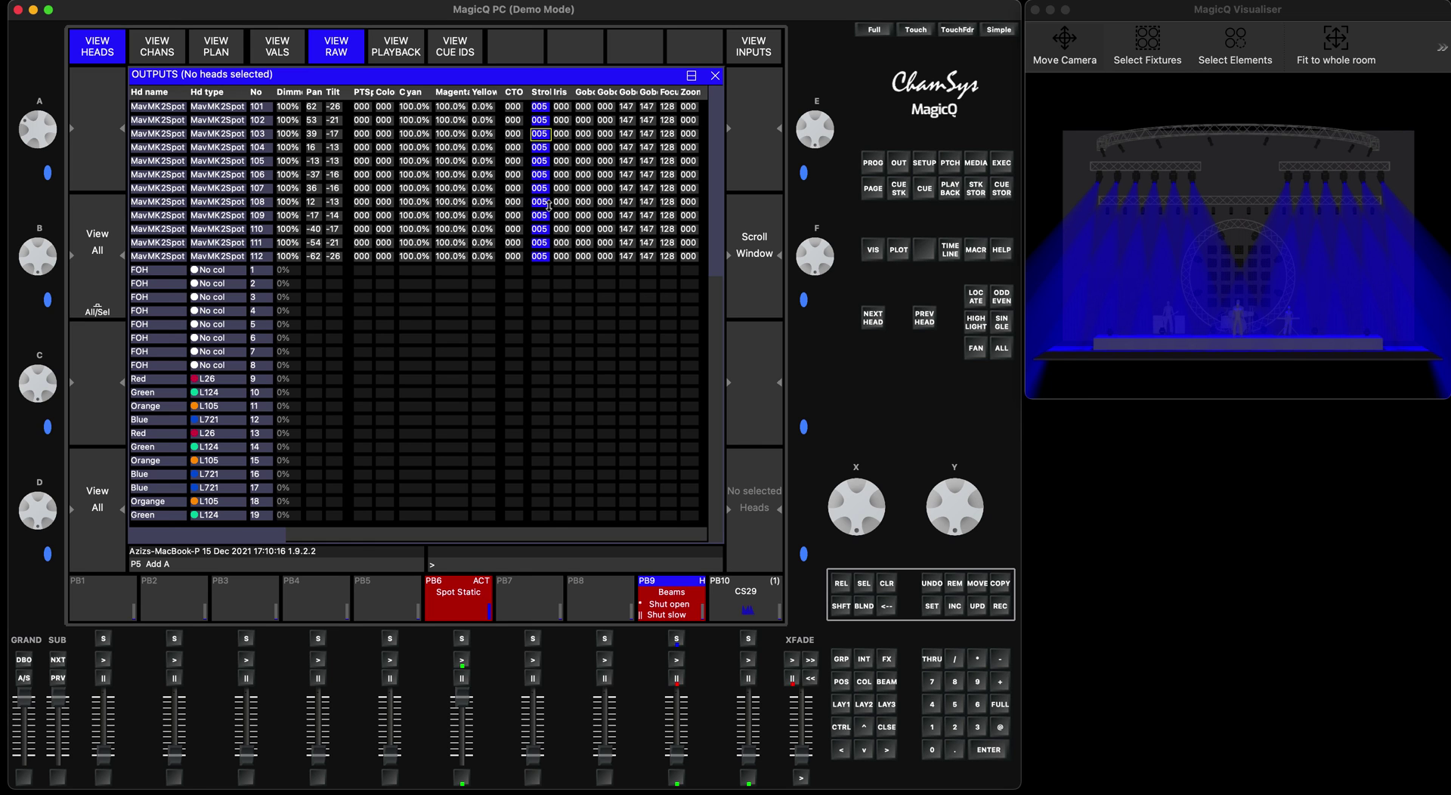
pyautogui.click(1001, 189)
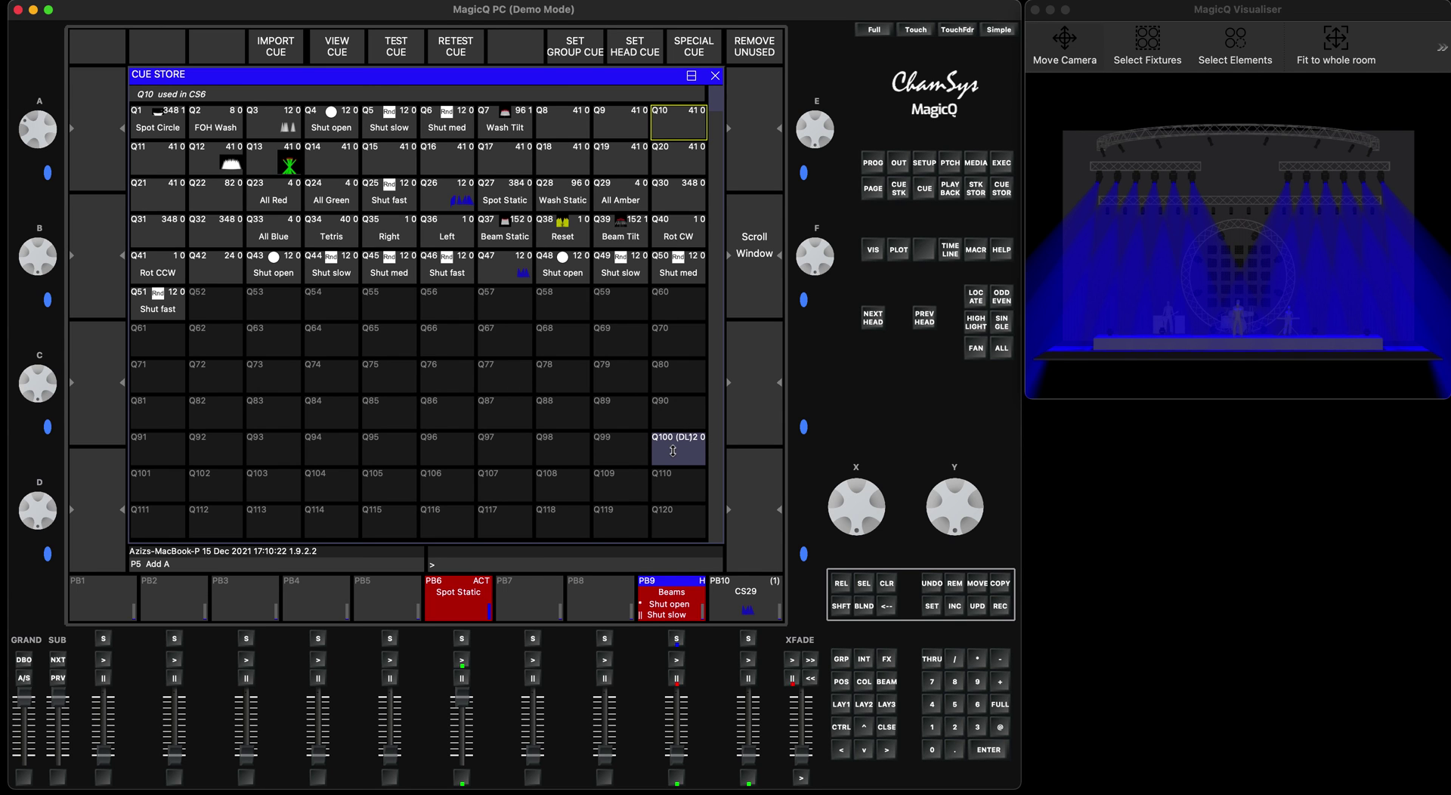
# Check outputs, clear the programmer, and return to the Group, Position, Colour and Beam windows
pyautogui.click(899, 165)
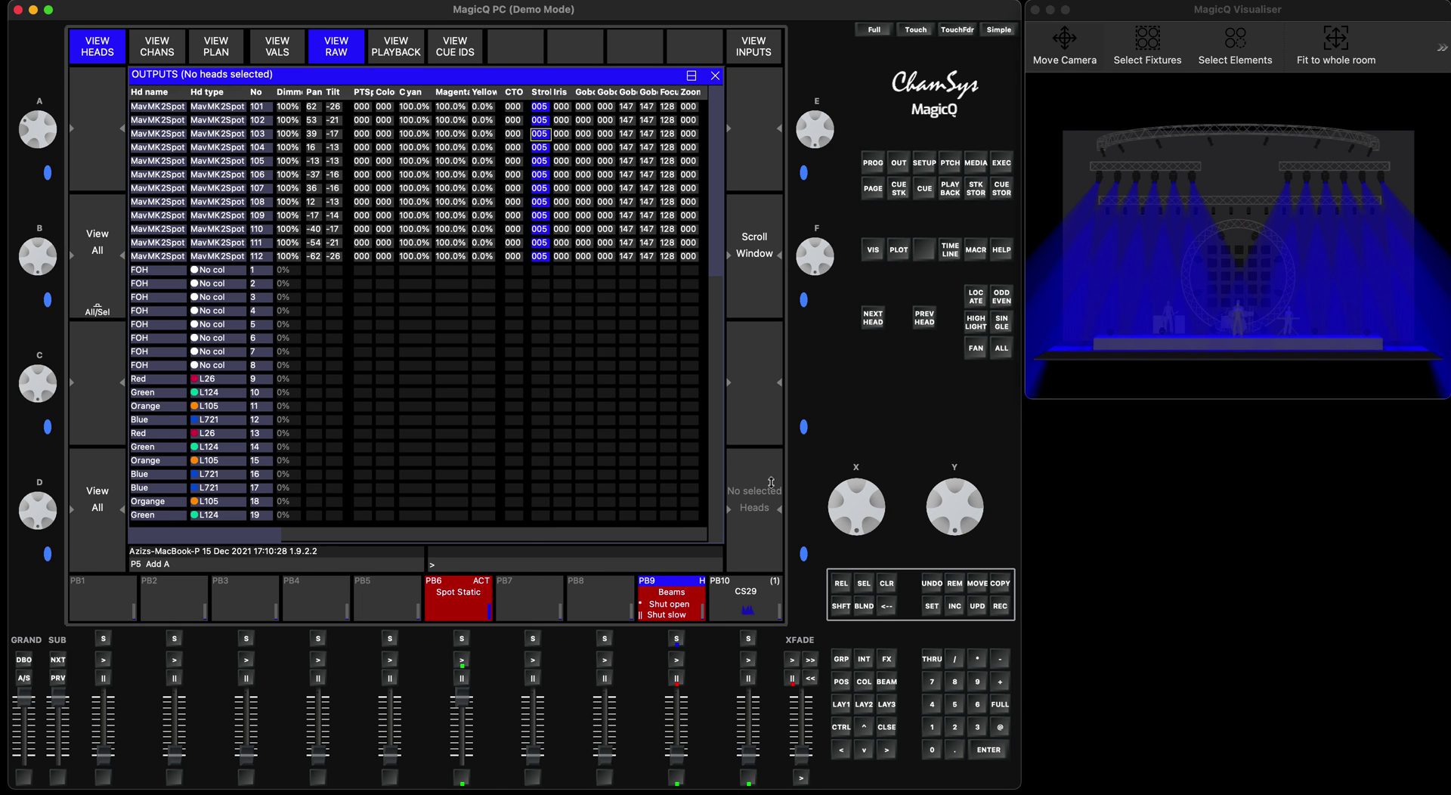
pyautogui.click(886, 582)
pyautogui.hotkey('alt', 'q')
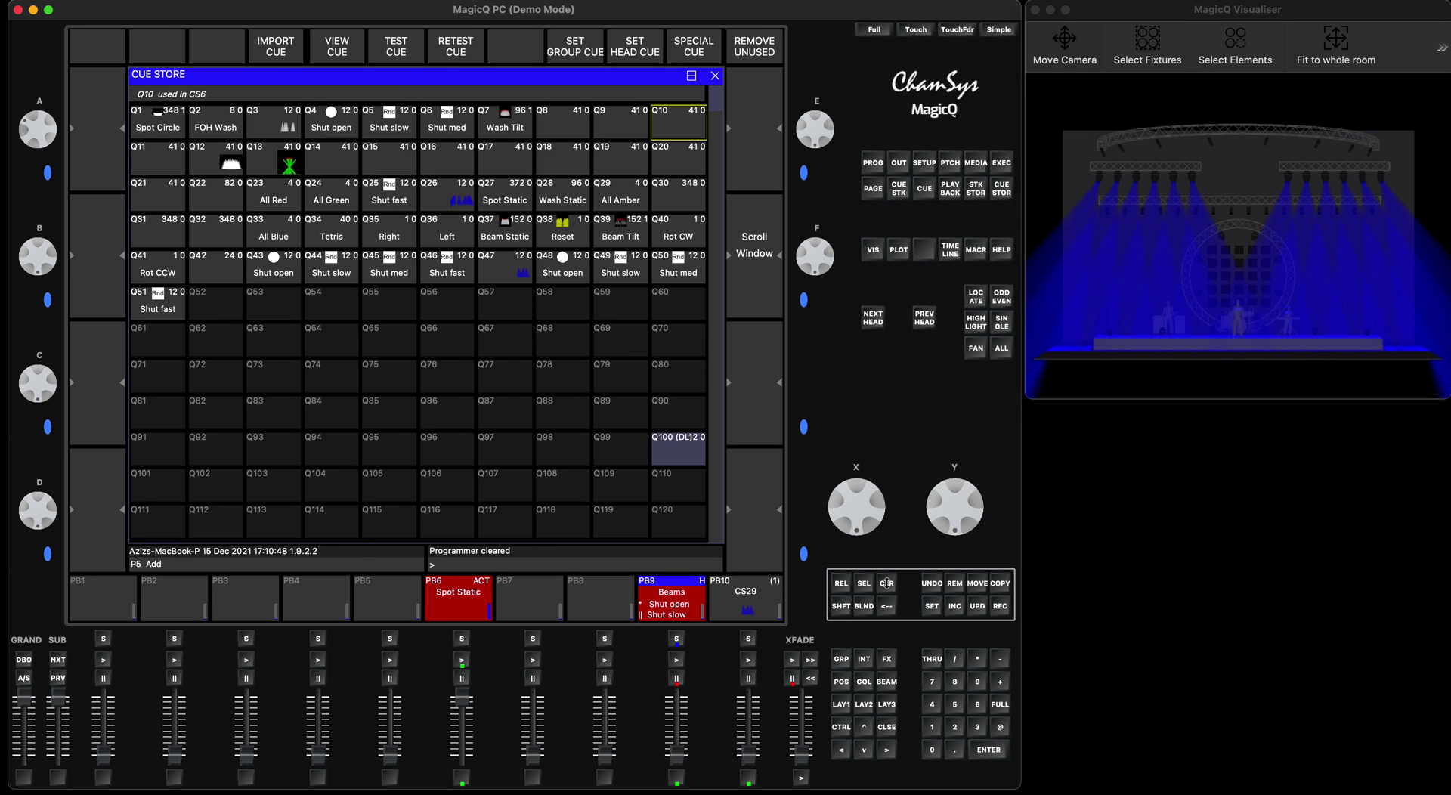
pyautogui.press('Escape')
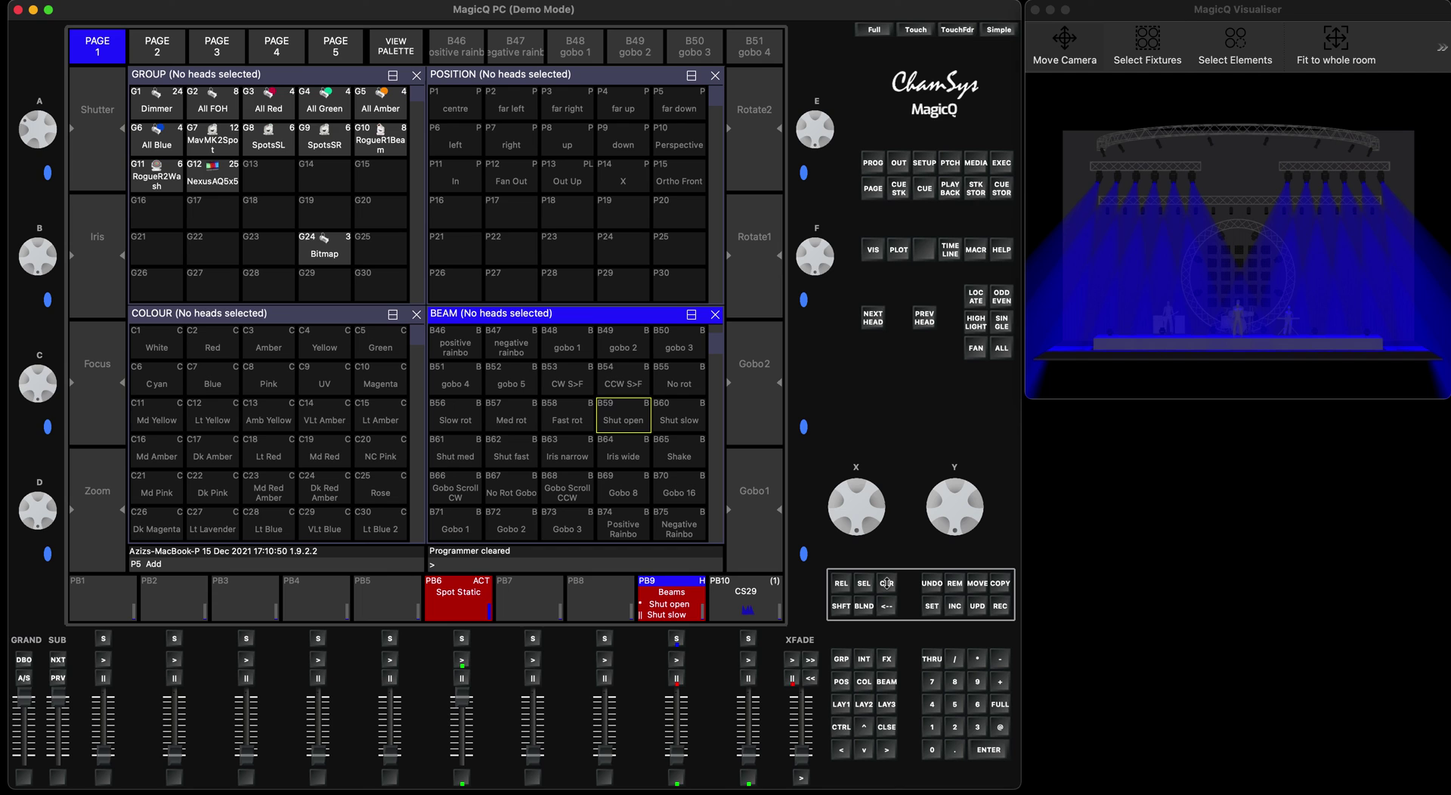